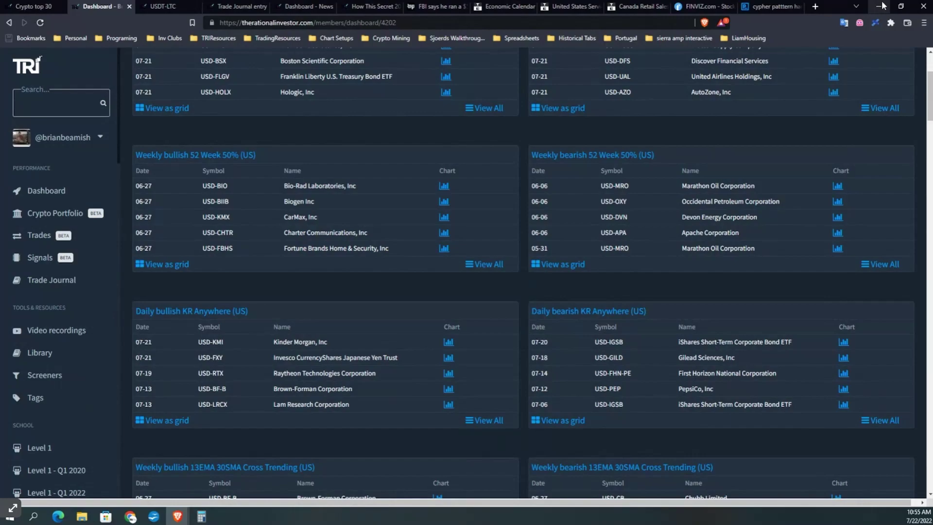
- Minimize the TRI dashboard browser window to reveal the TradingView multi-chart layout
click(882, 6)
mouse_move(173, 522)
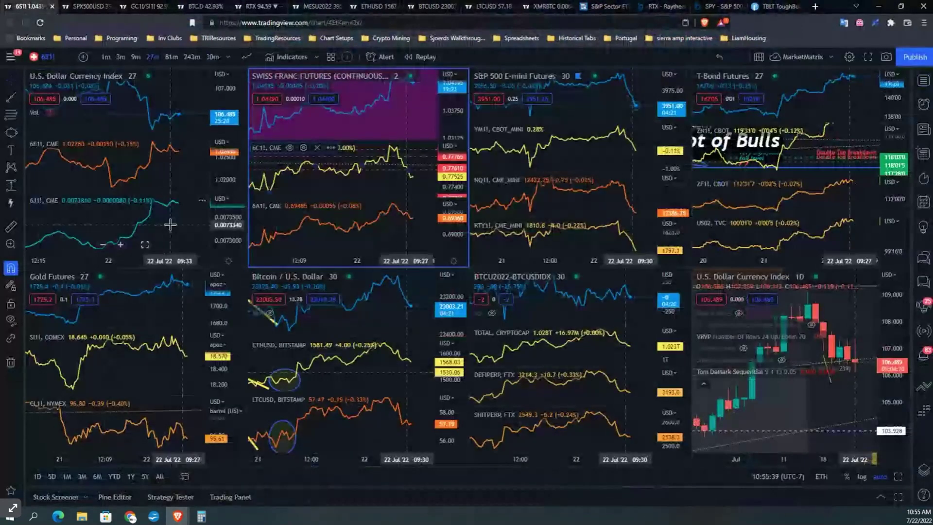
- Switch through the BTCUSD tab to the LTCUSD Litecoin chart and open Symbol Search from its header
scroll(170, 224, down, 4)
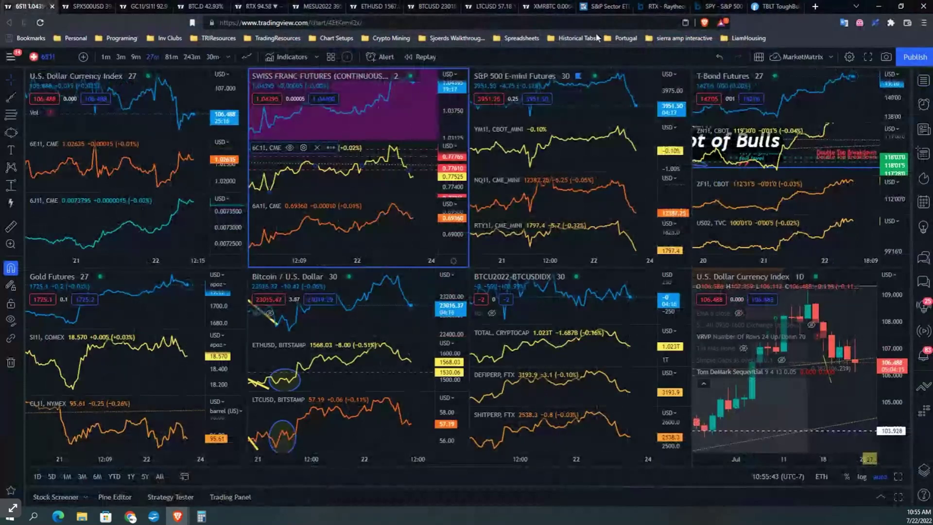
click(437, 6)
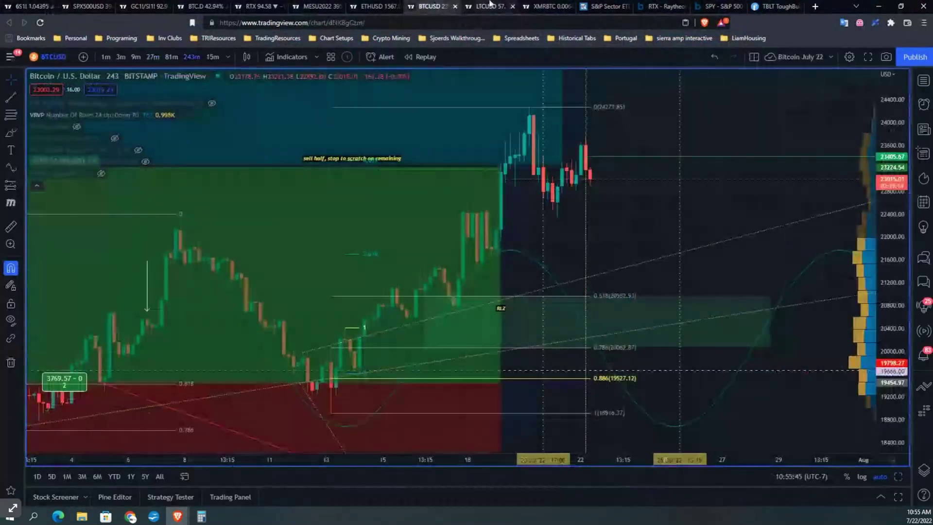
click(490, 6)
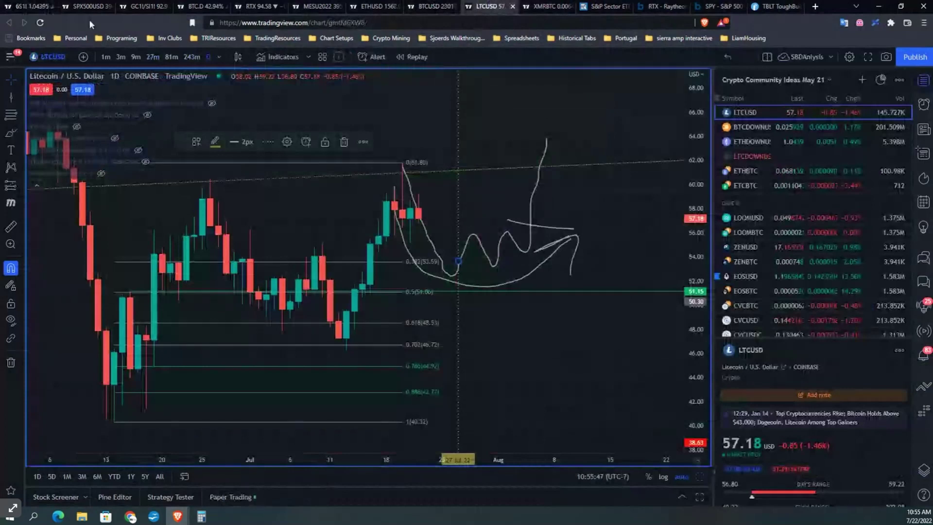
click(59, 56)
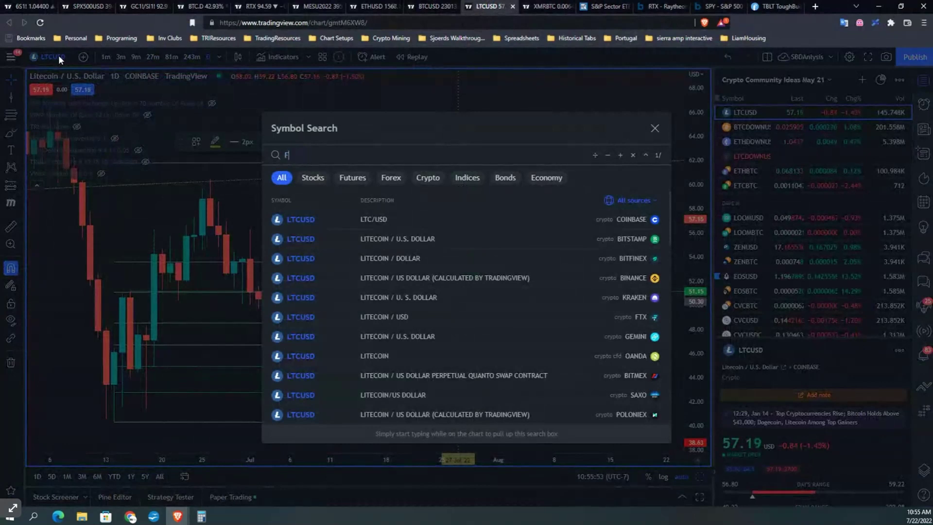
- Load the NYSE Arca FXY Japanese Yen Trust daily chart and pan to the mid-June candles
text(XY)
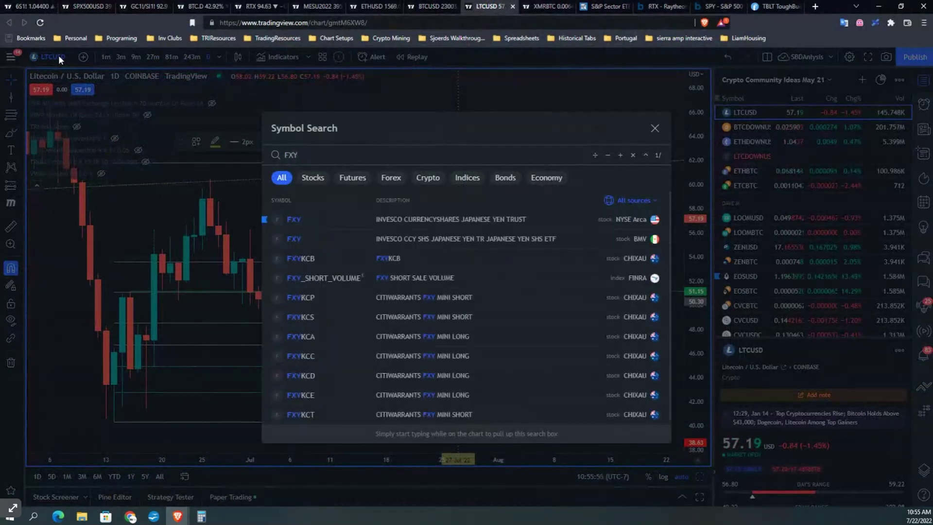
click(492, 218)
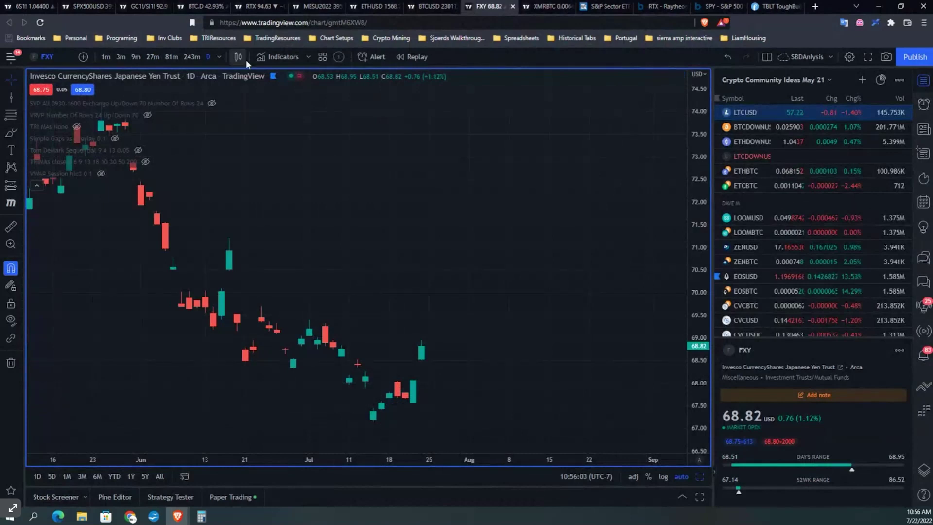
scroll(530, 315, down, 10)
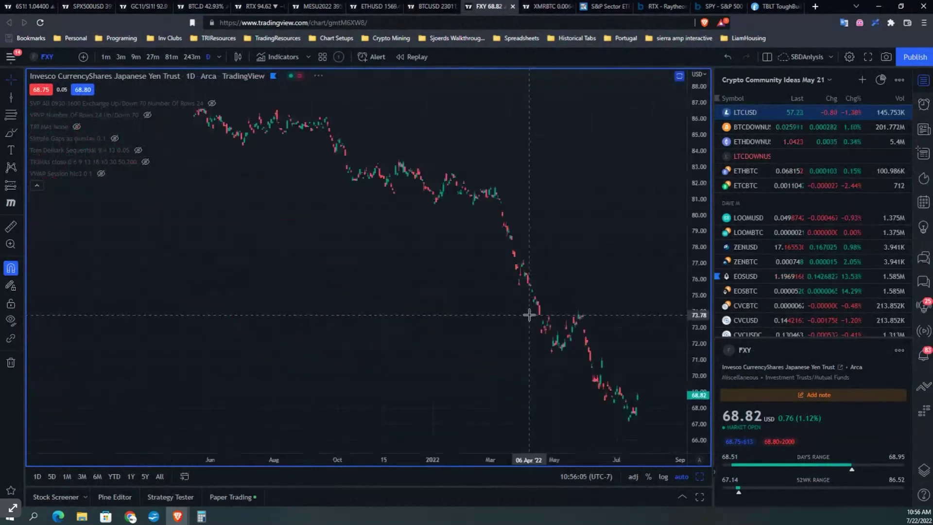
scroll(529, 315, down, 2)
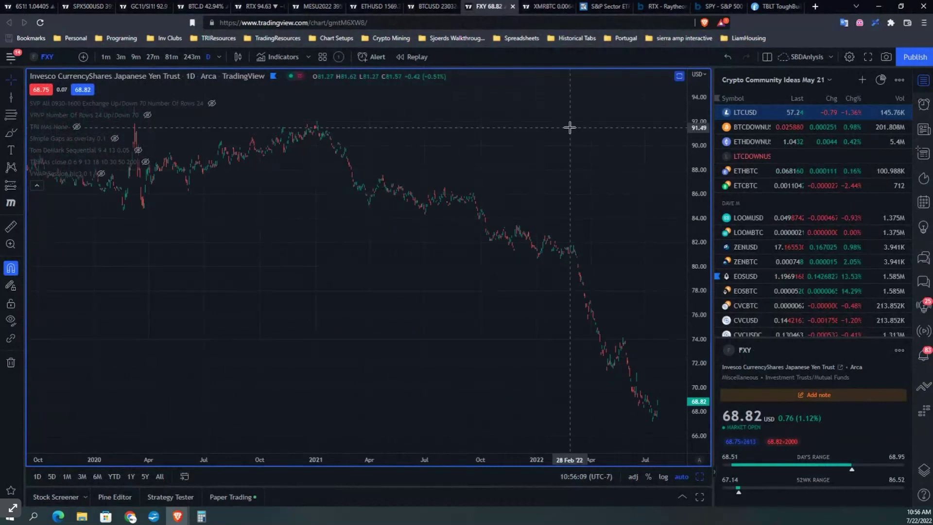
scroll(667, 304, up, 12)
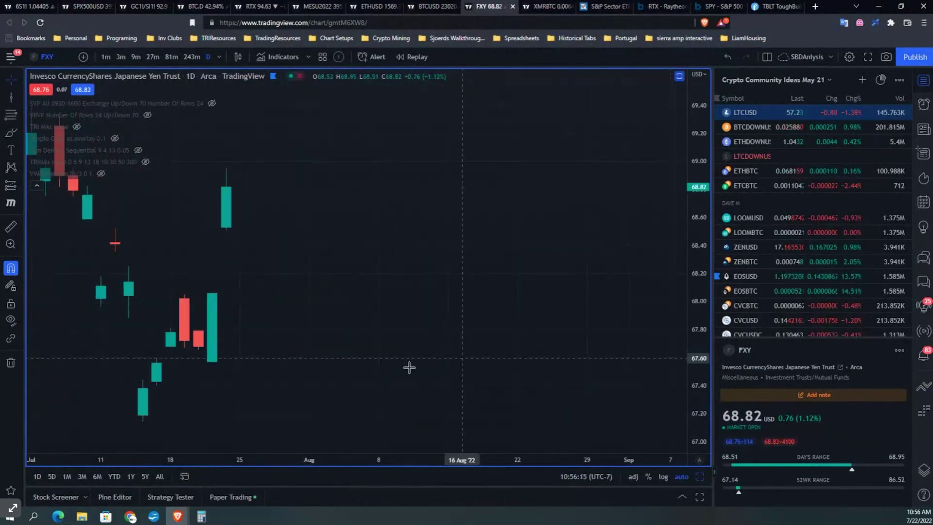
drag(275, 363, 377, 362)
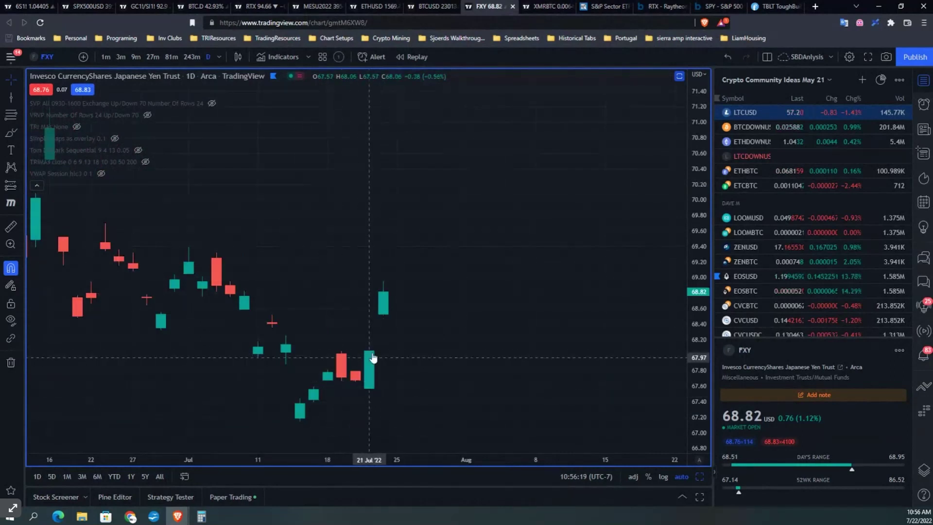
scroll(453, 348, down, 5)
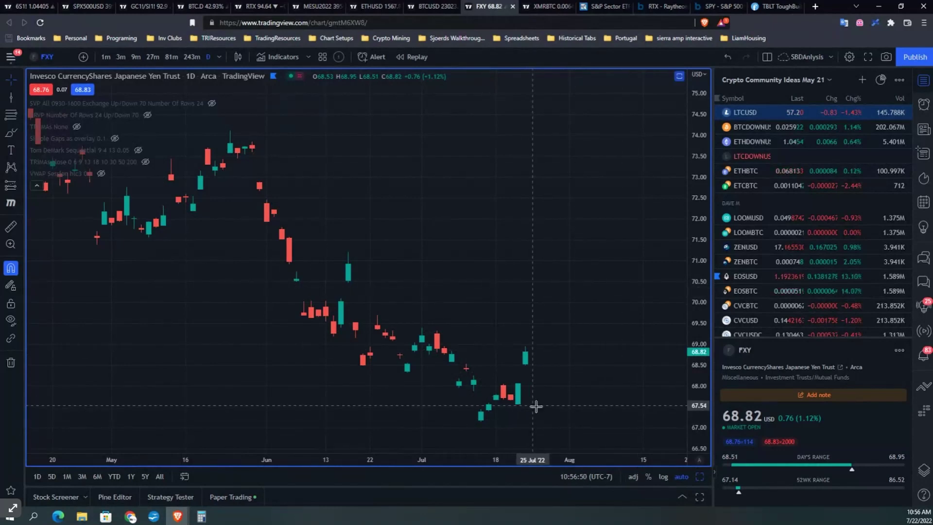
scroll(533, 406, up, 5)
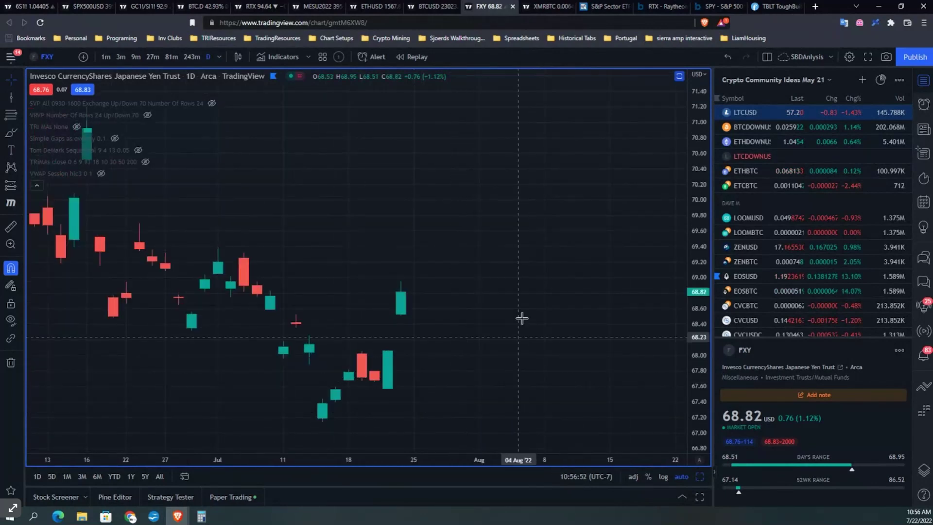
mouse_move(178, 518)
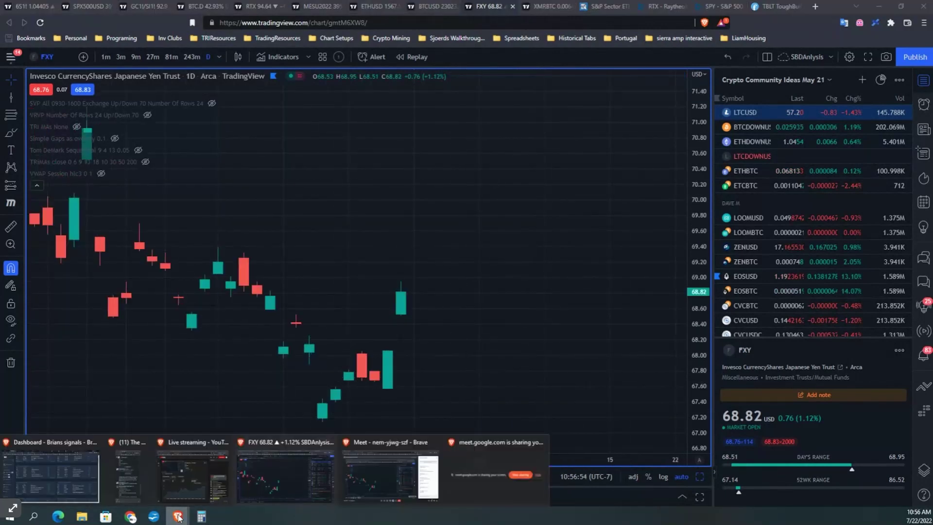
click(59, 482)
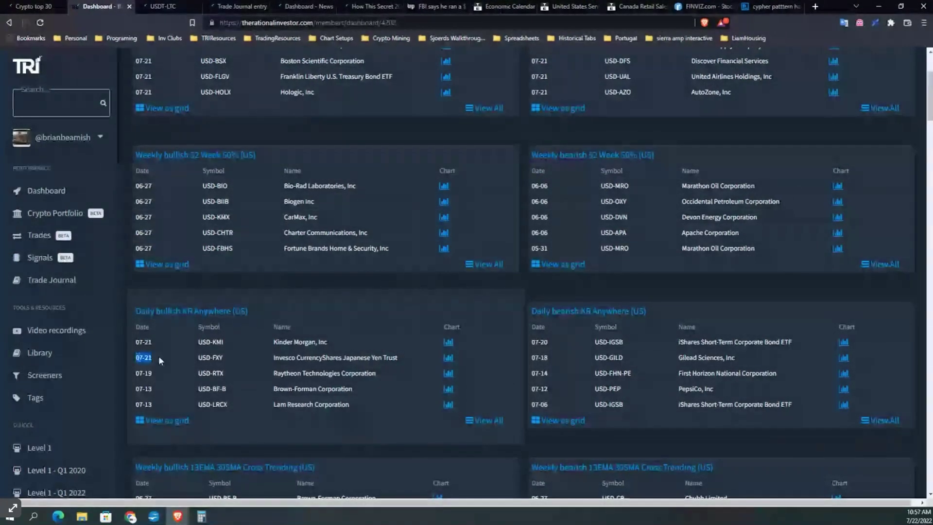
drag(315, 356, 460, 358)
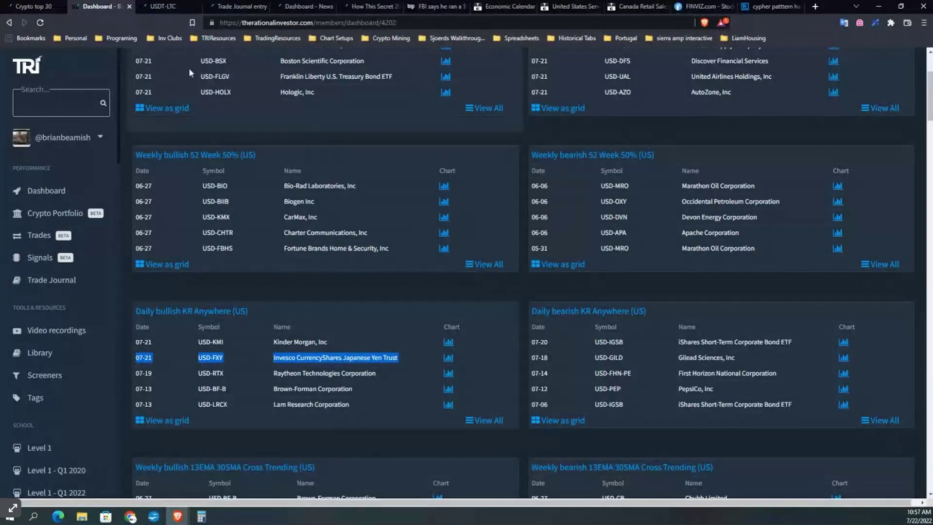
click(881, 6)
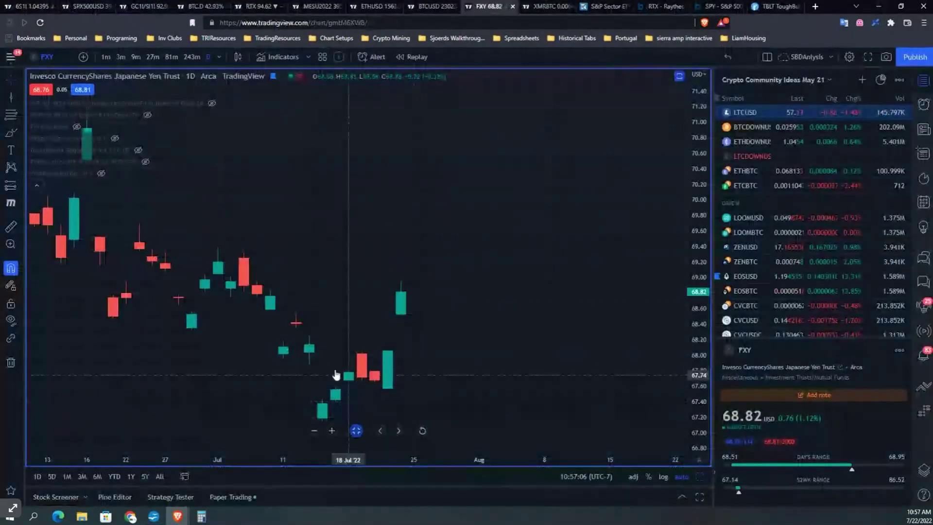
- Load the Japanese Yen Futures continuous contract 6J1! using the Futures search filter
click(56, 51)
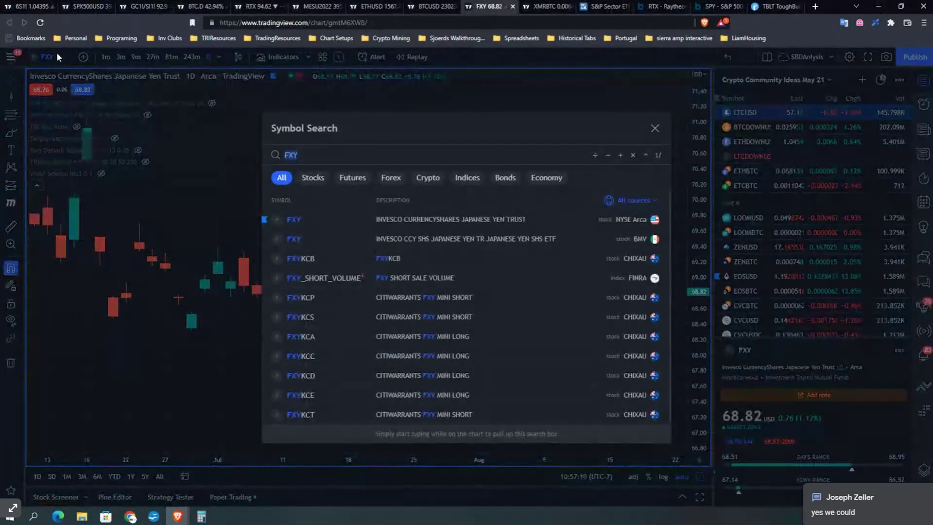
text(J61!)
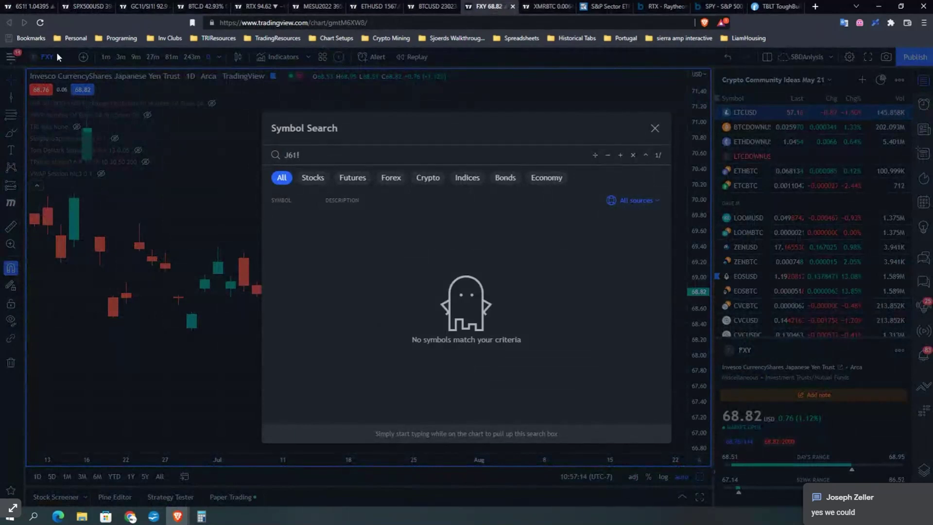
click(360, 180)
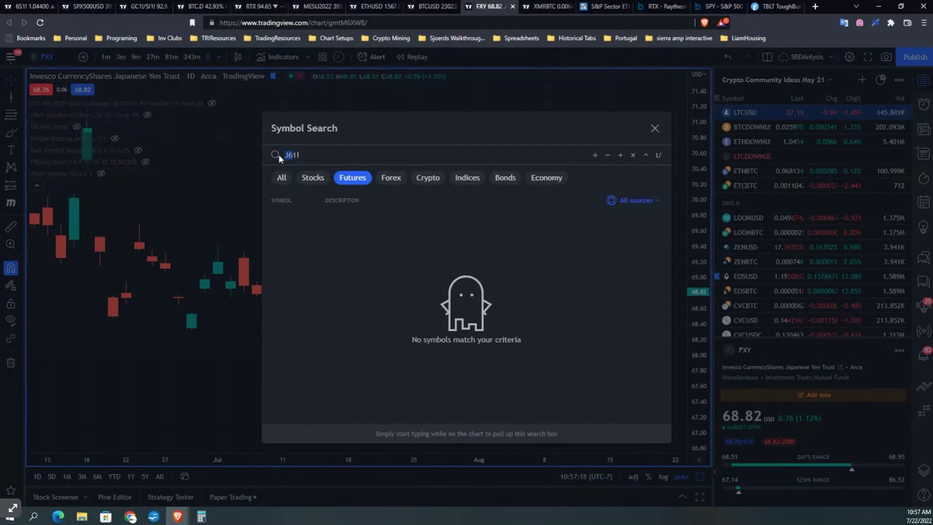
text(6J1)
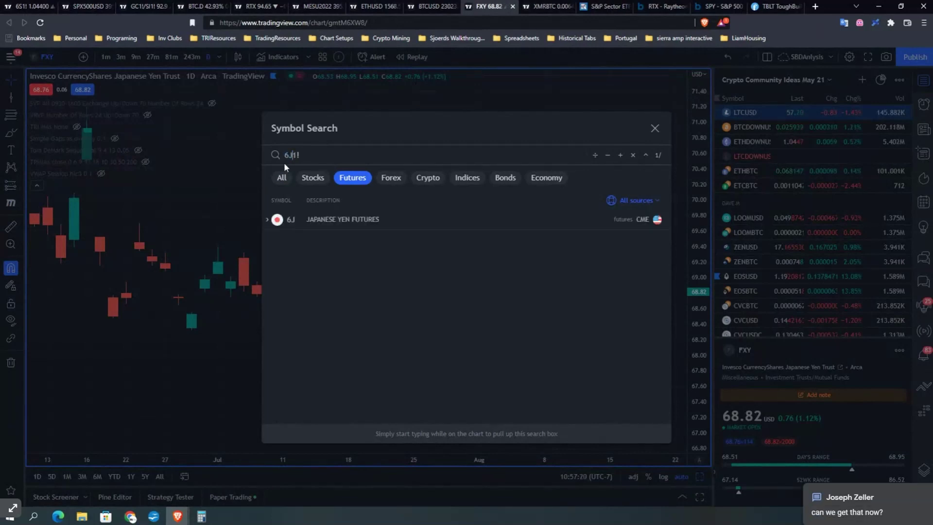
text(!)
click(332, 221)
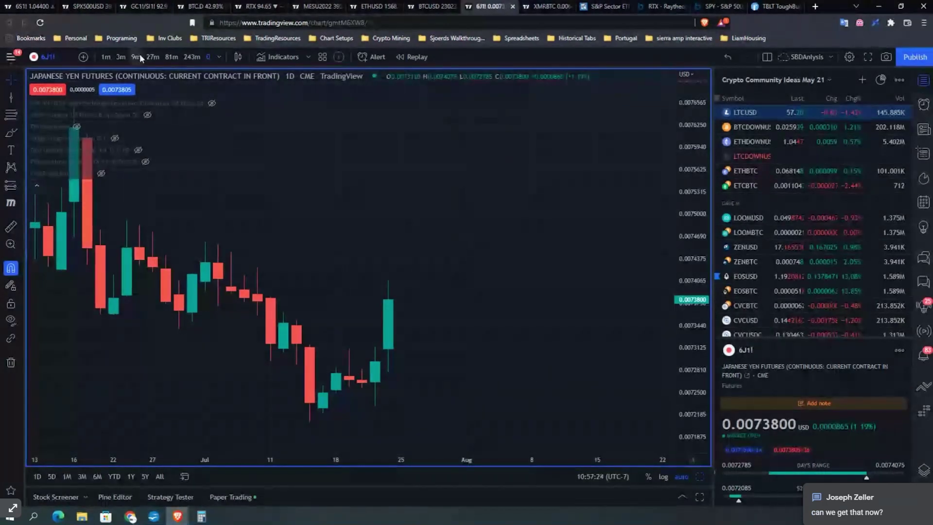
- Set the chart interval to 9-minute candles
click(192, 57)
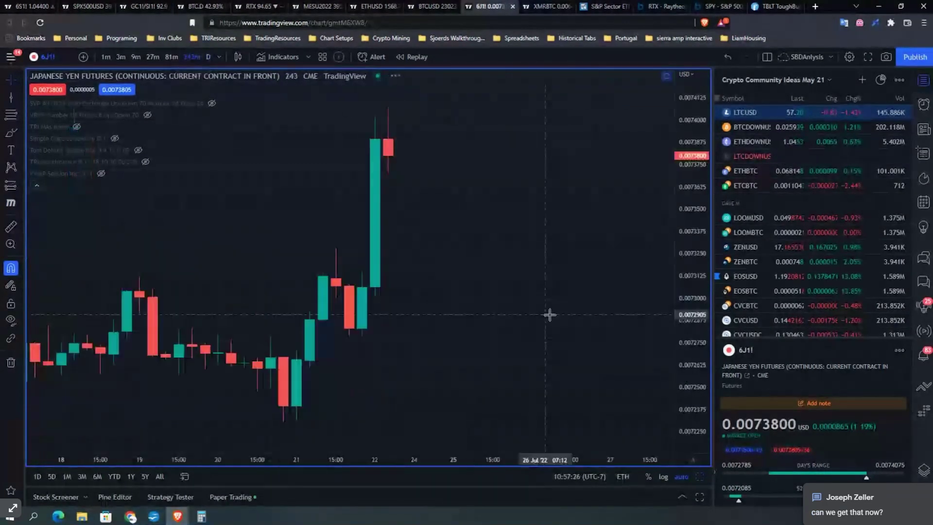
scroll(549, 313, up, 3)
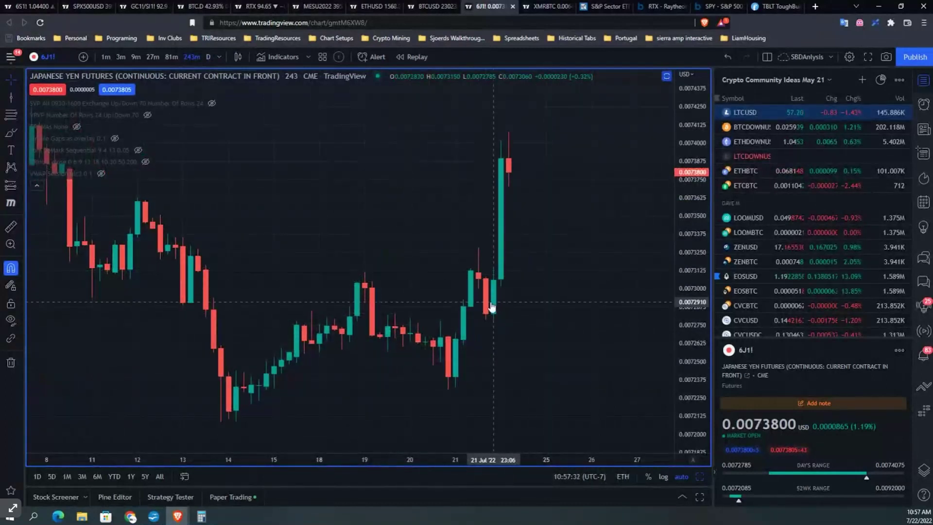
click(137, 58)
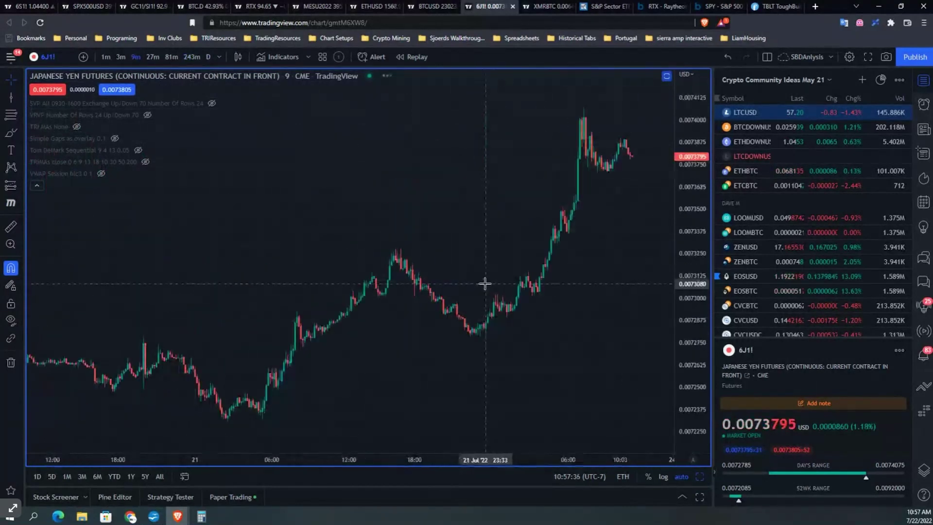
scroll(485, 283, down, 5)
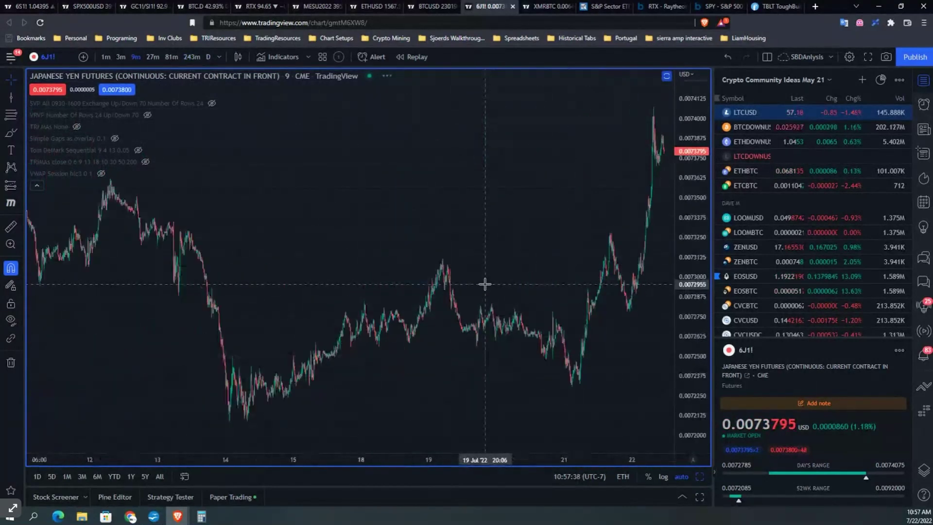
scroll(485, 284, up, 5)
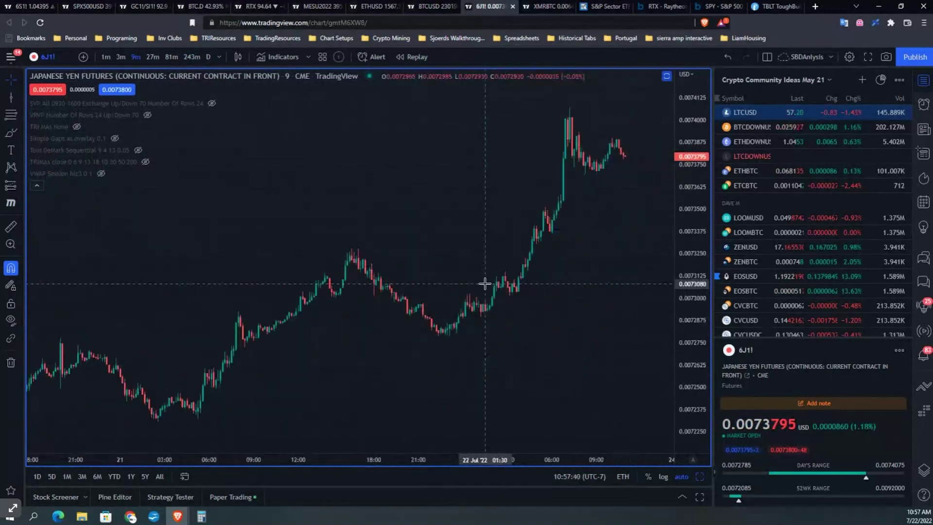
- Draw a Fibonacci retracement from the 0.0073280 high to the 0.0072305 low and apply BoT Setup
click(15, 116)
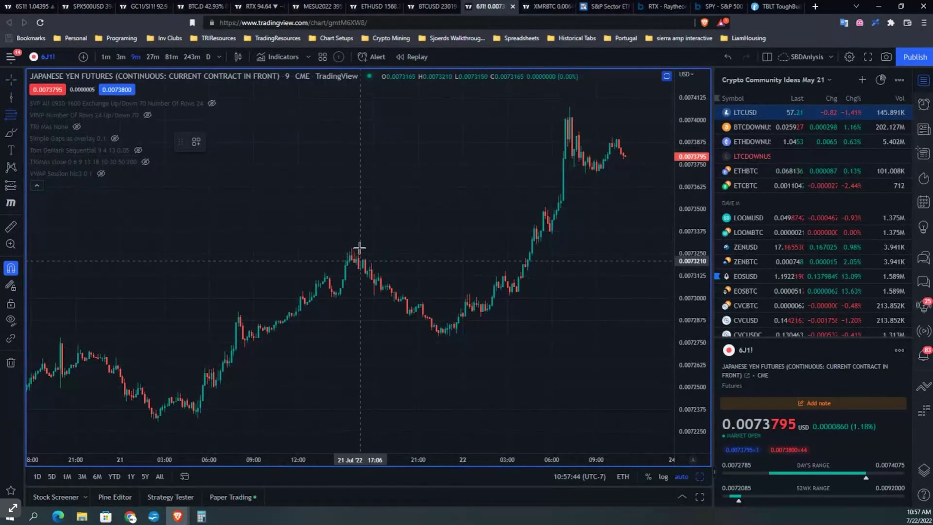
click(358, 248)
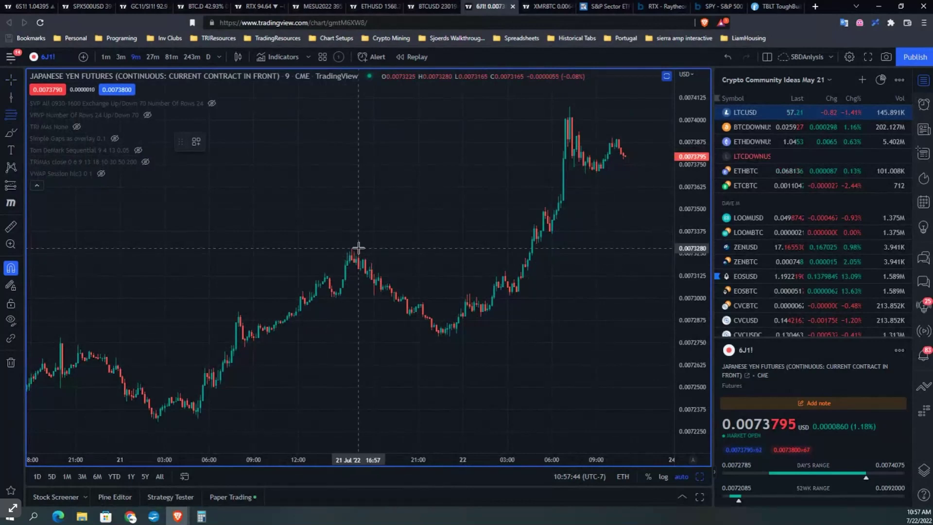
click(158, 424)
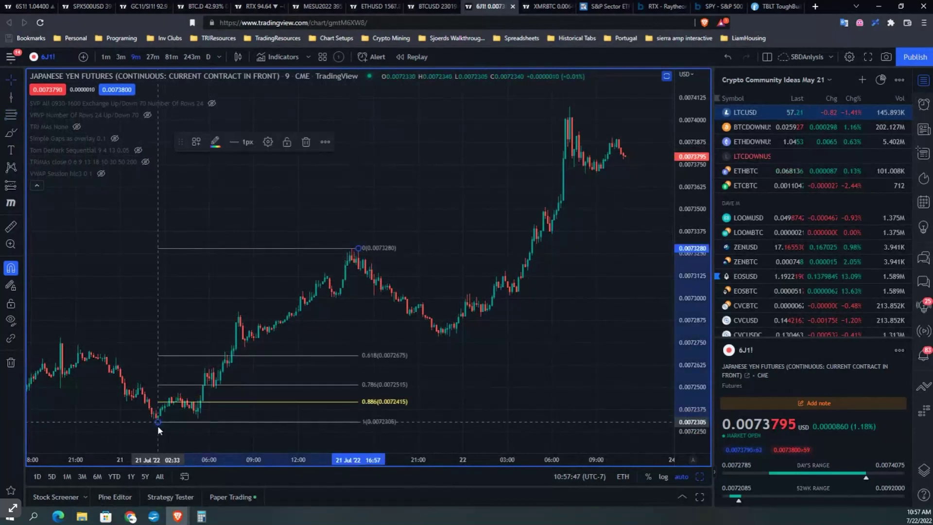
click(195, 142)
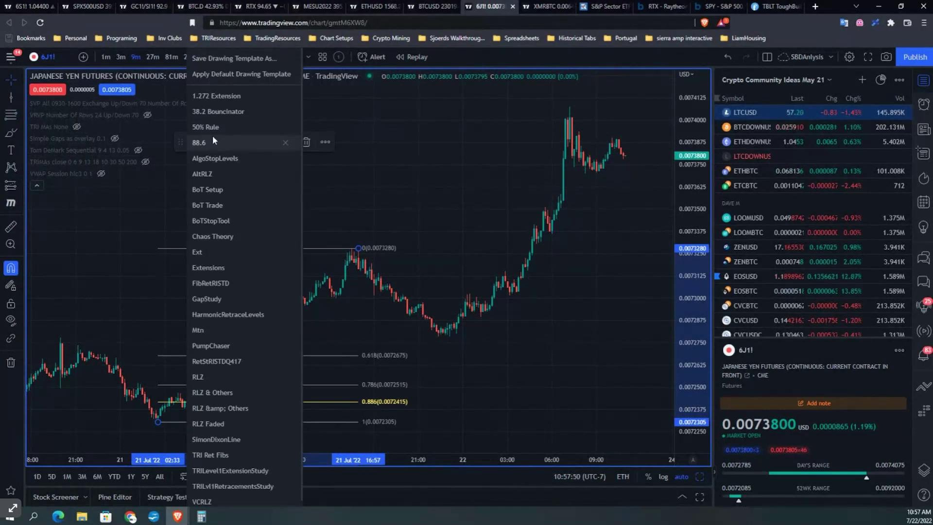
click(236, 192)
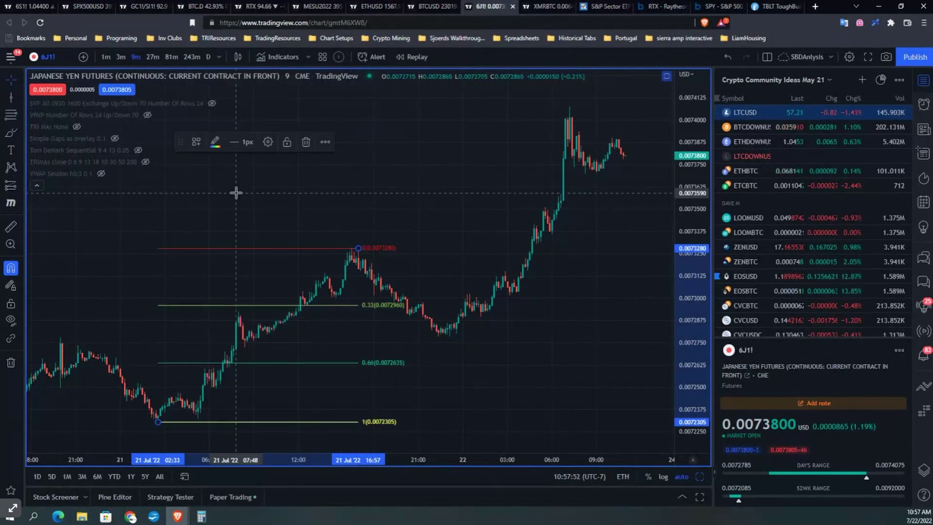
- Clone the Fibonacci onto the later rally and apply the BoT Trade template to the copy
right_click(254, 252)
click(281, 308)
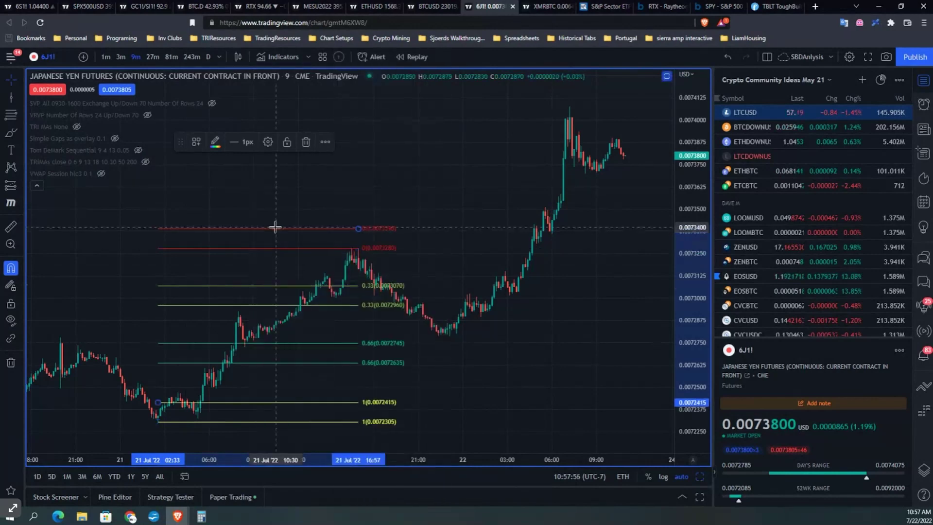
mouse_move(277, 233)
mouse_down()
mouse_move(583, 185)
mouse_move(537, 165)
mouse_up()
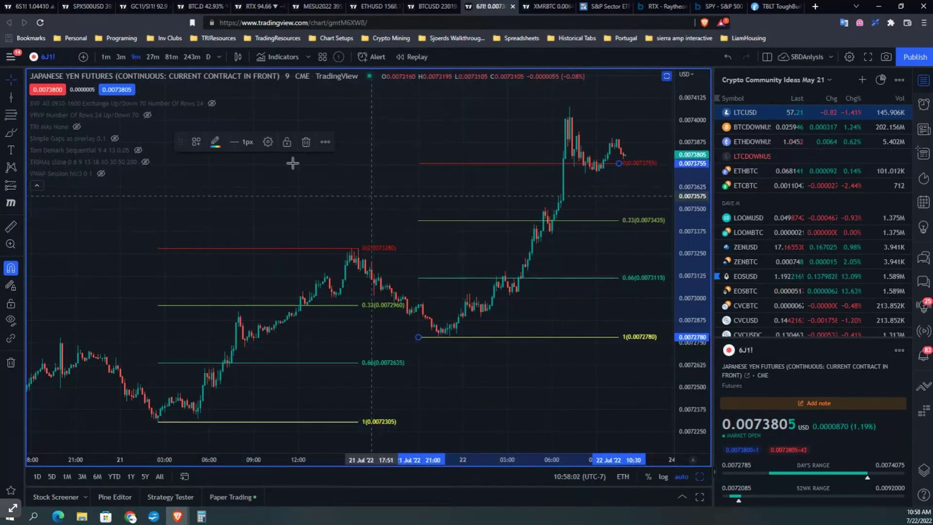
click(195, 142)
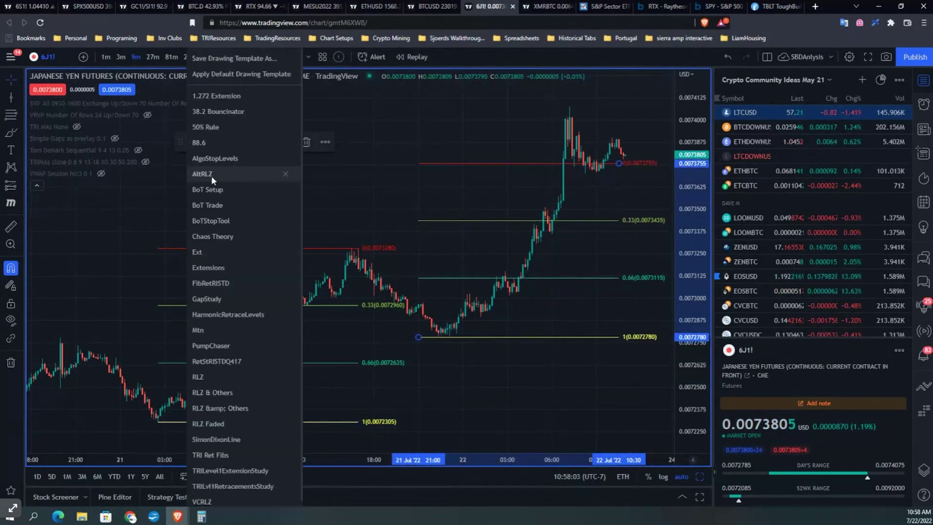
click(220, 205)
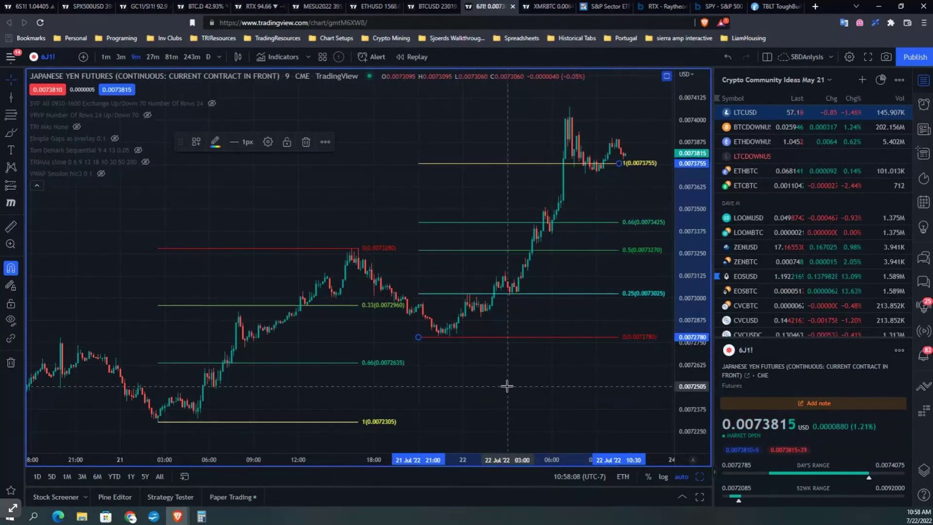
- Deselect the drawing and turn on bar replay mode
scroll(507, 386, up, 1)
scroll(507, 387, down, 2)
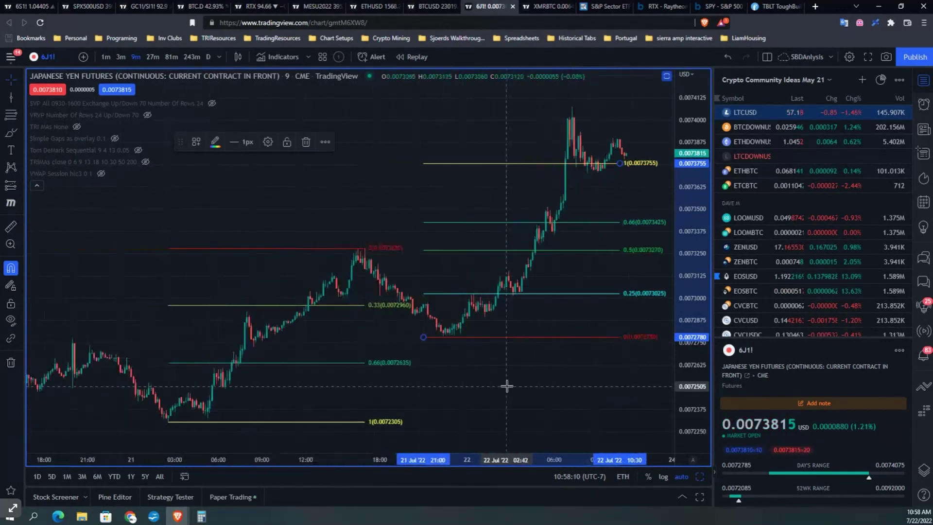
drag(518, 380, 474, 381)
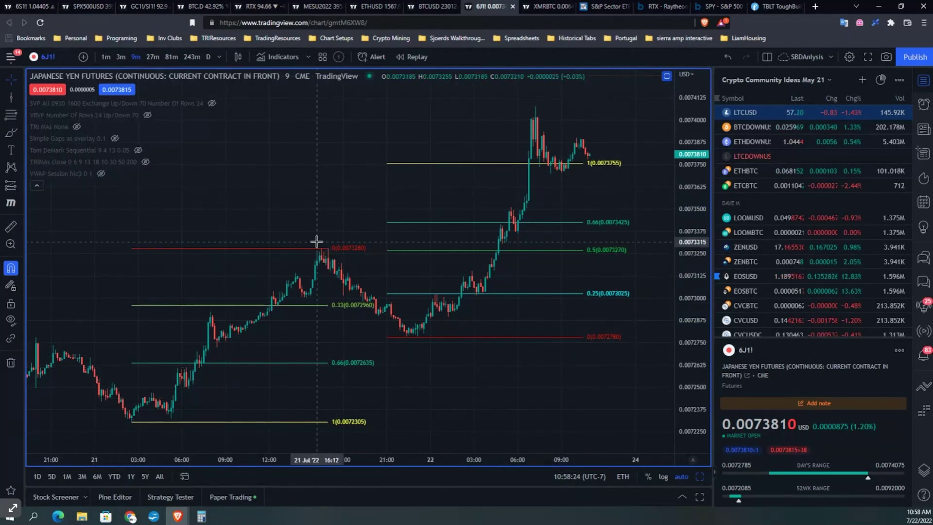
click(411, 57)
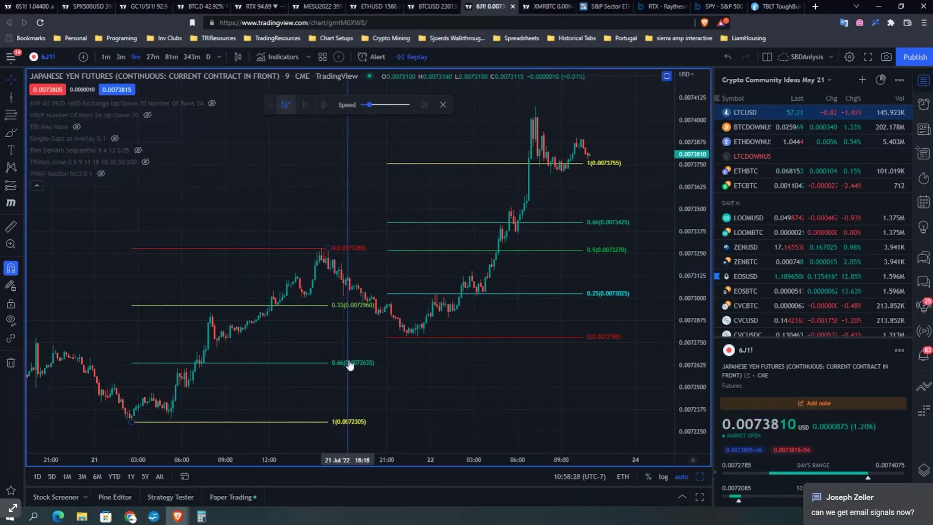
- Start the replay near 21 Jul 18:00 with room for new bars and a faster playback speed
scroll(437, 377, down, 4)
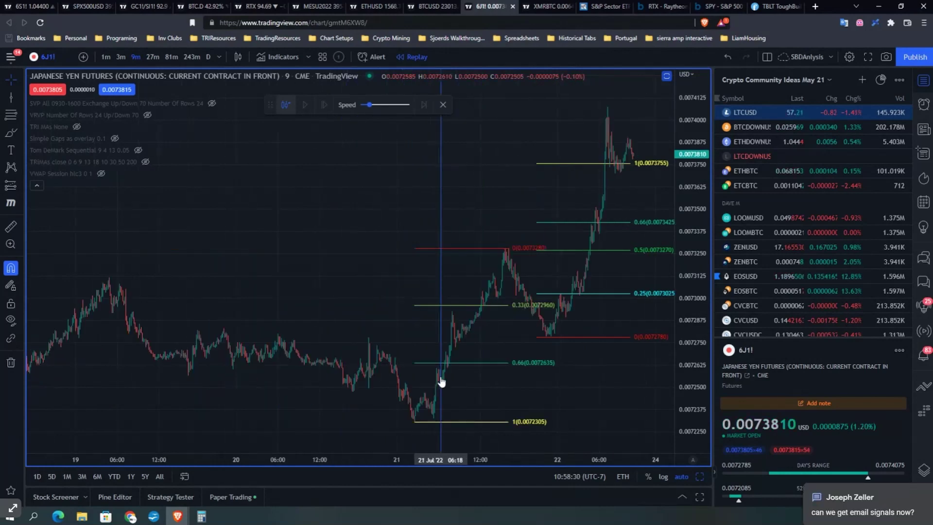
scroll(441, 381, down, 2)
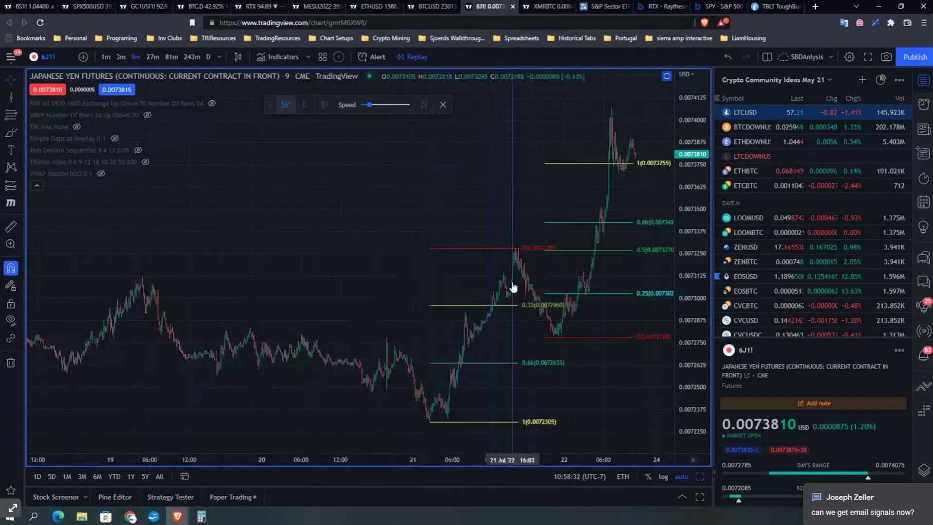
click(528, 305)
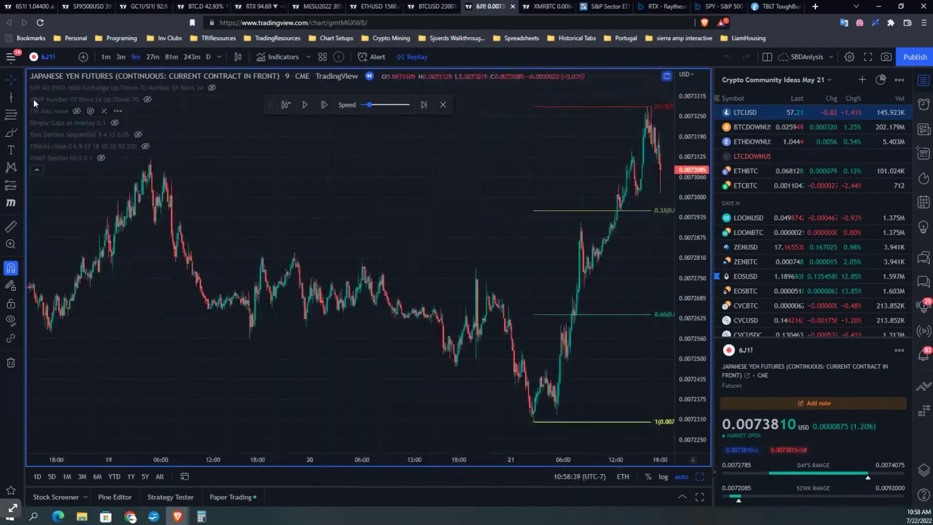
drag(481, 219, 285, 229)
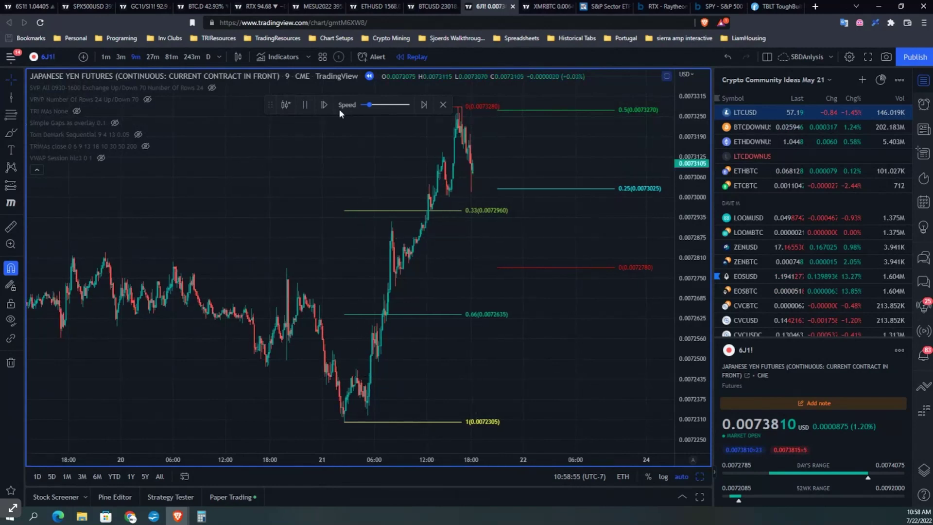
drag(371, 103, 396, 105)
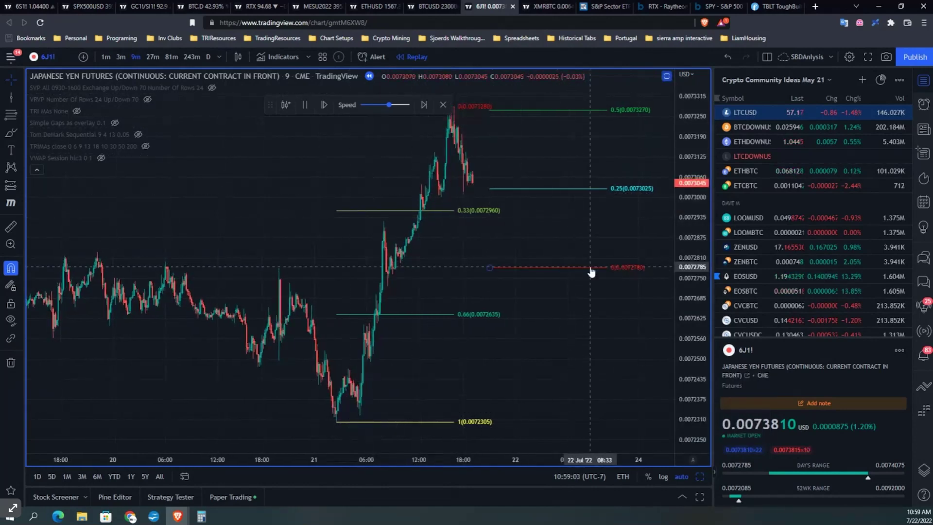
- Re-anchor the second Fibonacci's 0 line on the new swing low near 0.0072775
mouse_move(591, 271)
mouse_down()
mouse_move(590, 190)
mouse_move(603, 317)
mouse_move(597, 233)
mouse_move(601, 286)
mouse_up()
scroll(605, 355, up, 2)
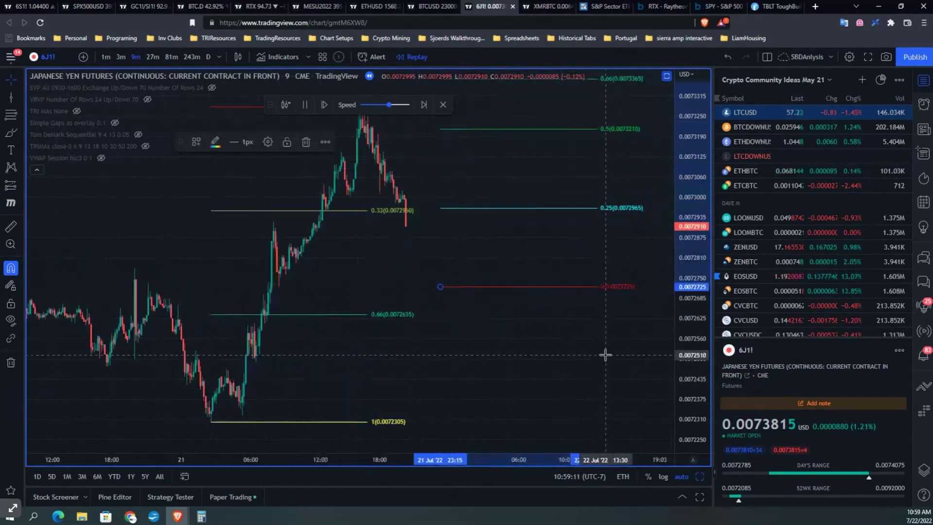
drag(689, 356, 694, 400)
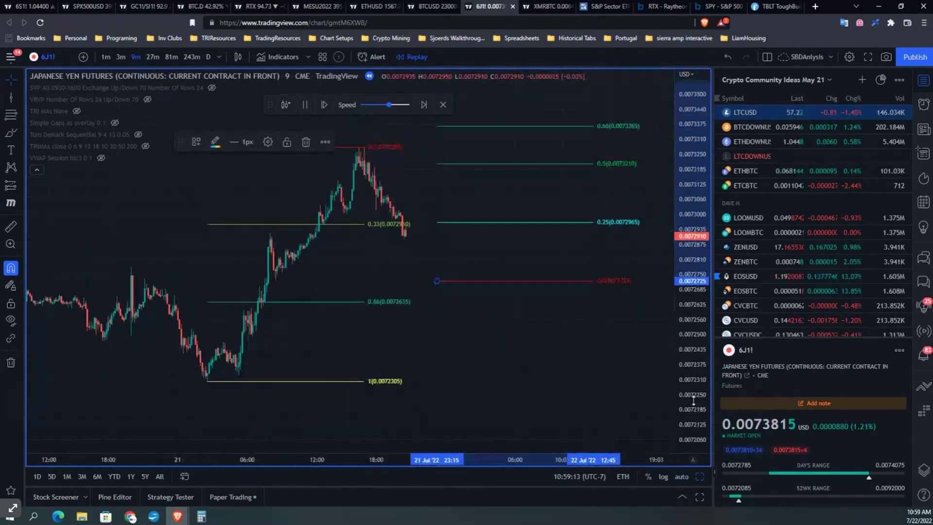
drag(548, 319, 554, 356)
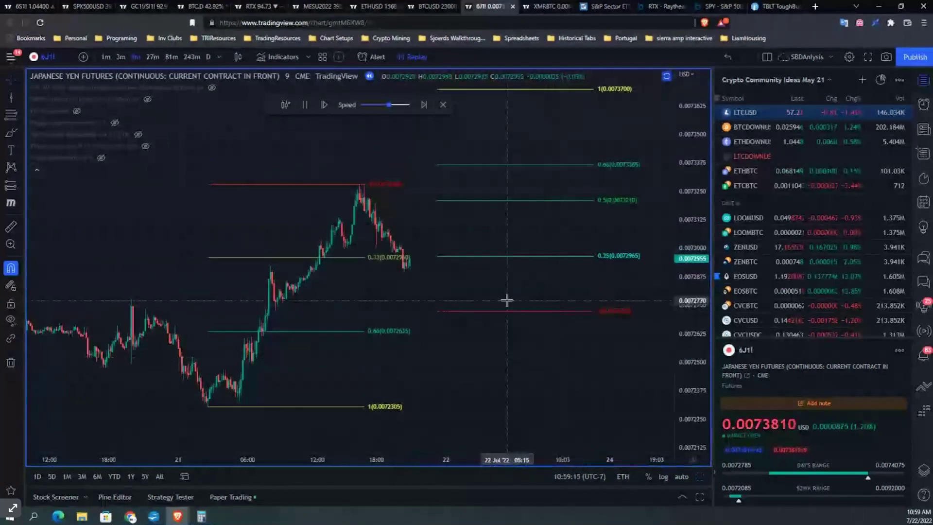
mouse_move(509, 312)
mouse_down()
mouse_move(511, 281)
mouse_move(509, 309)
mouse_up()
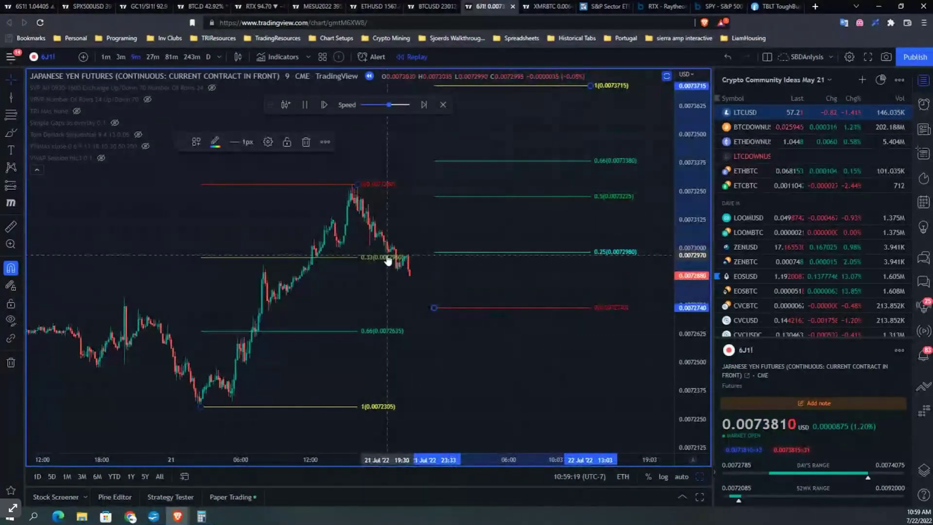
mouse_move(455, 308)
mouse_down()
mouse_move(455, 291)
mouse_move(467, 307)
mouse_up()
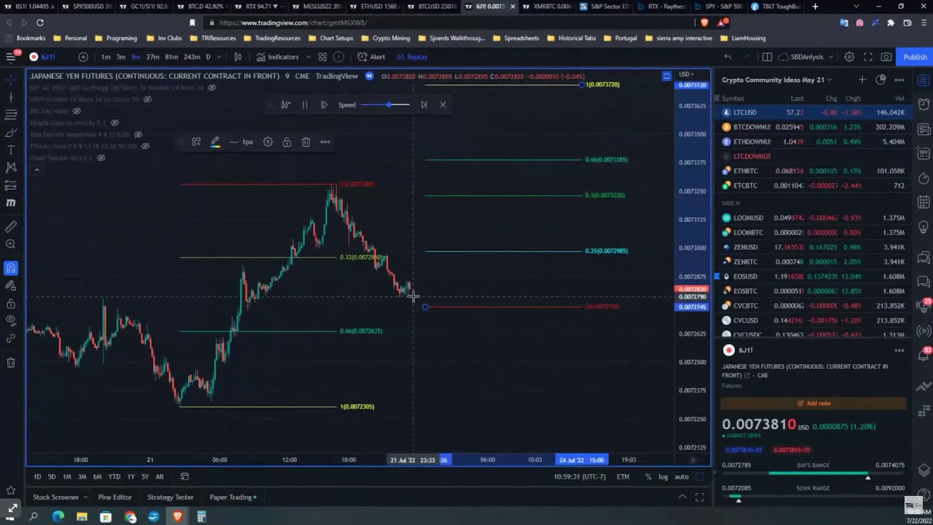
drag(466, 309, 437, 304)
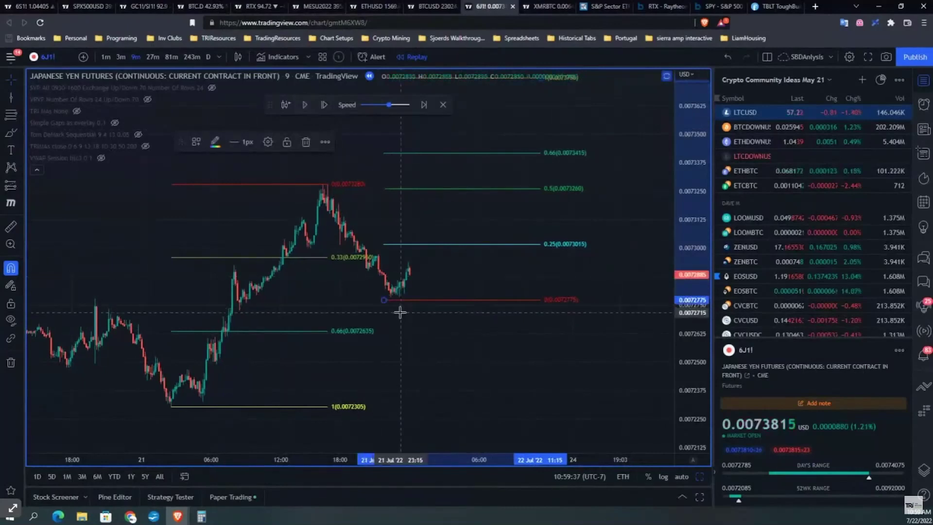
scroll(396, 310, up, 3)
drag(267, 349, 390, 246)
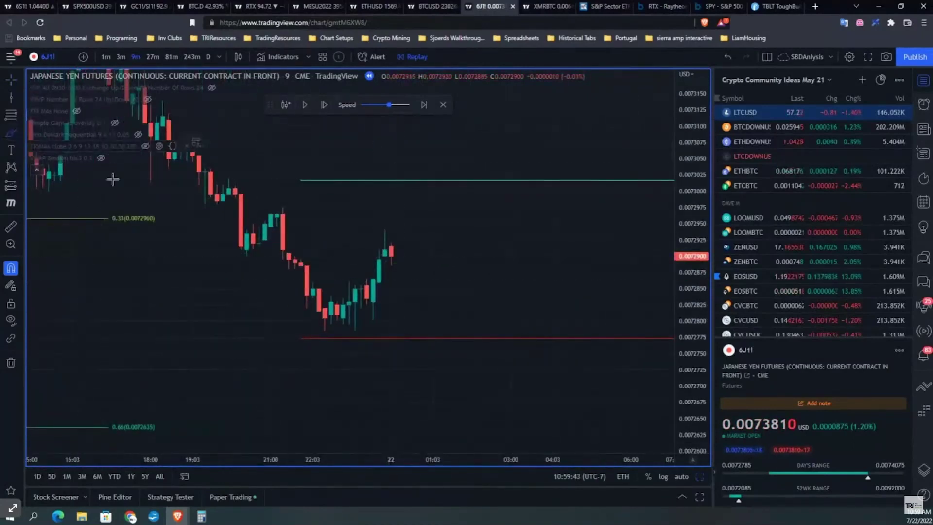
- Undo the freehand arc and raise the right Fibonacci so its 0 line sits at the 0.0072785 low
drag(312, 334, 372, 330)
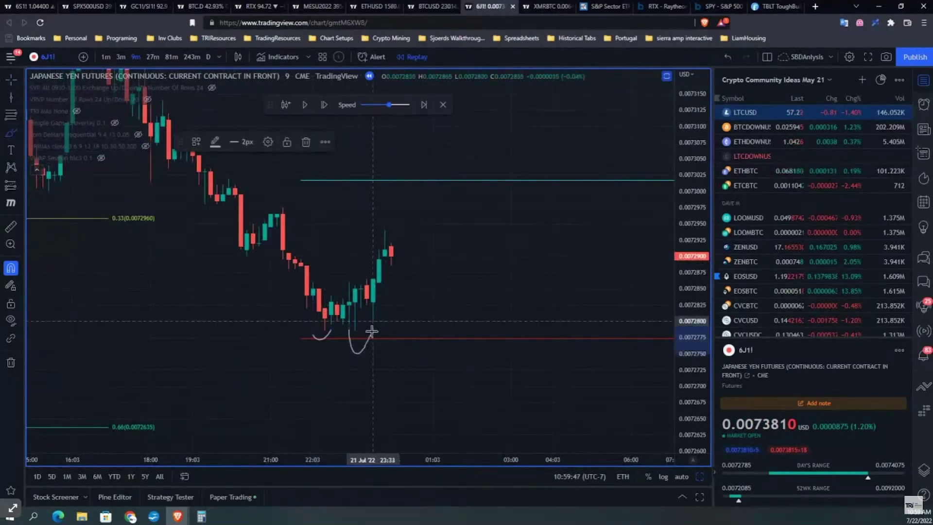
click(727, 58)
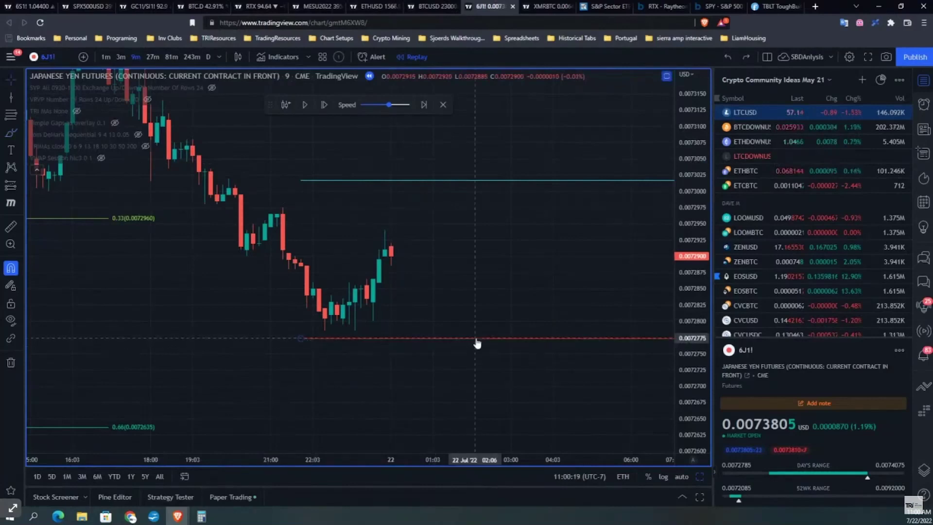
drag(475, 340, 473, 330)
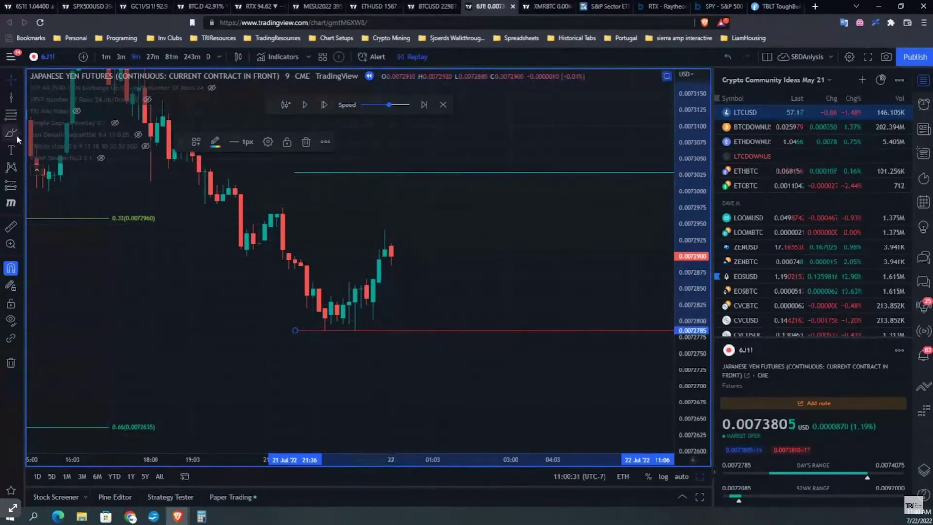
click(235, 163)
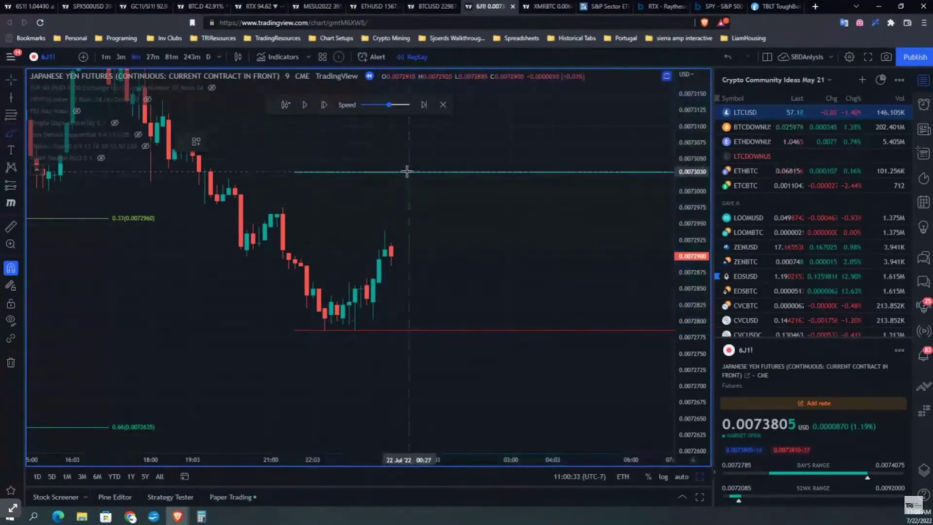
- Sketch freehand arcs tracing an inverse head-and-shoulders across the recent swings
drag(270, 211, 306, 200)
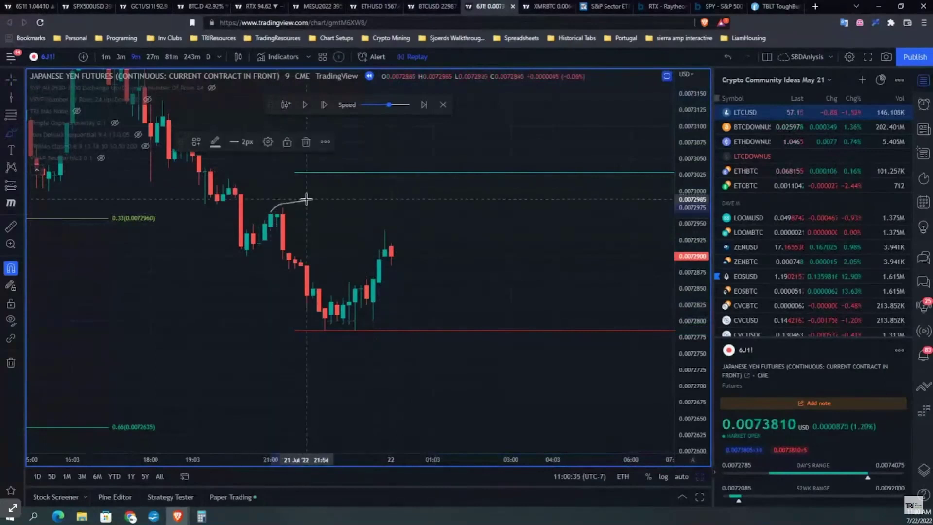
drag(228, 260, 264, 267)
drag(326, 357, 373, 352)
drag(406, 210, 433, 207)
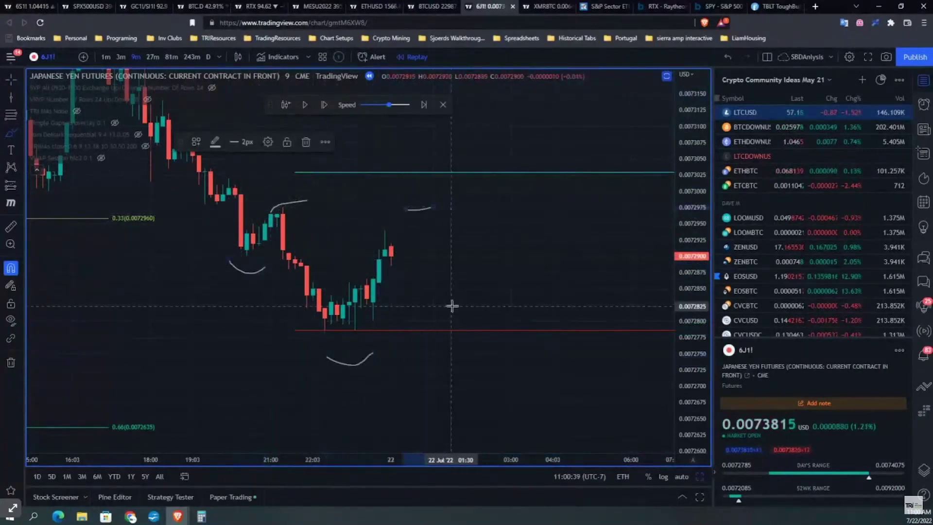
drag(447, 286, 500, 270)
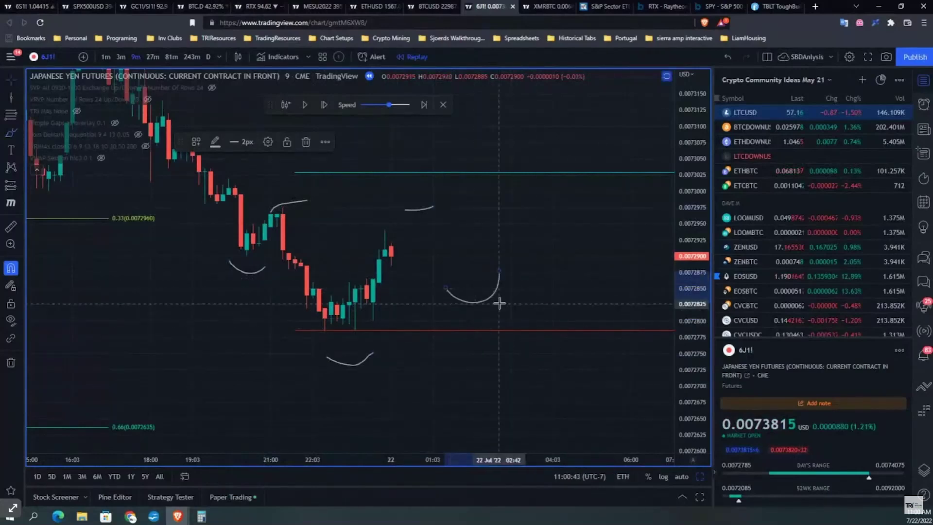
drag(494, 298, 485, 254)
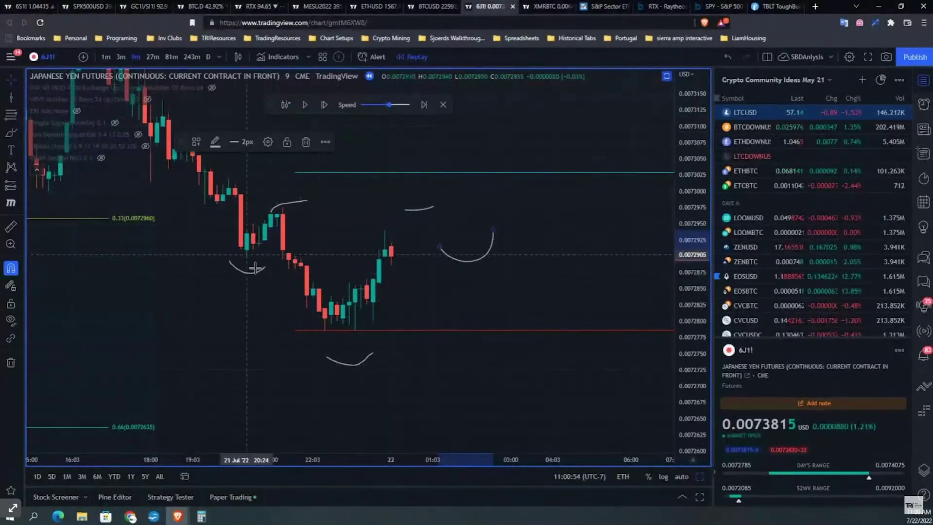
- Play the replay until price breaks the ~0.007303 neckline, then pick the Long Position tool
click(304, 105)
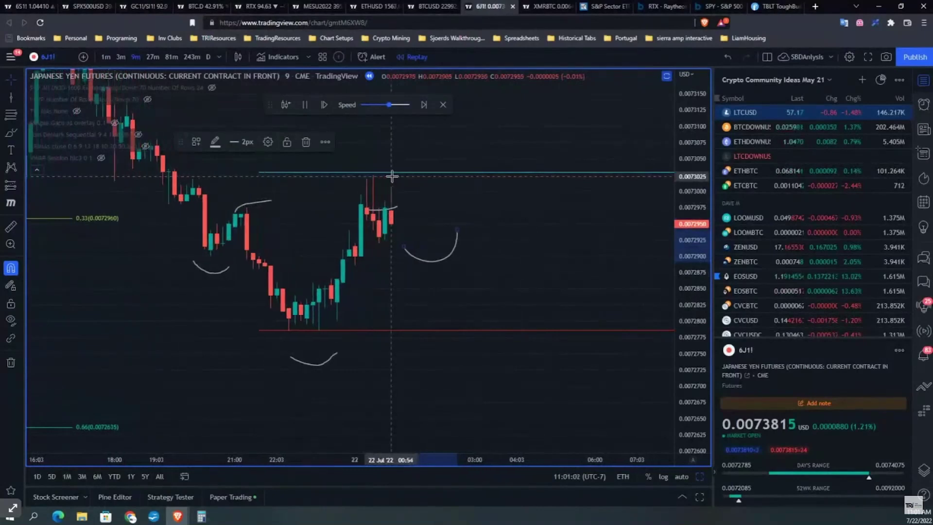
click(306, 107)
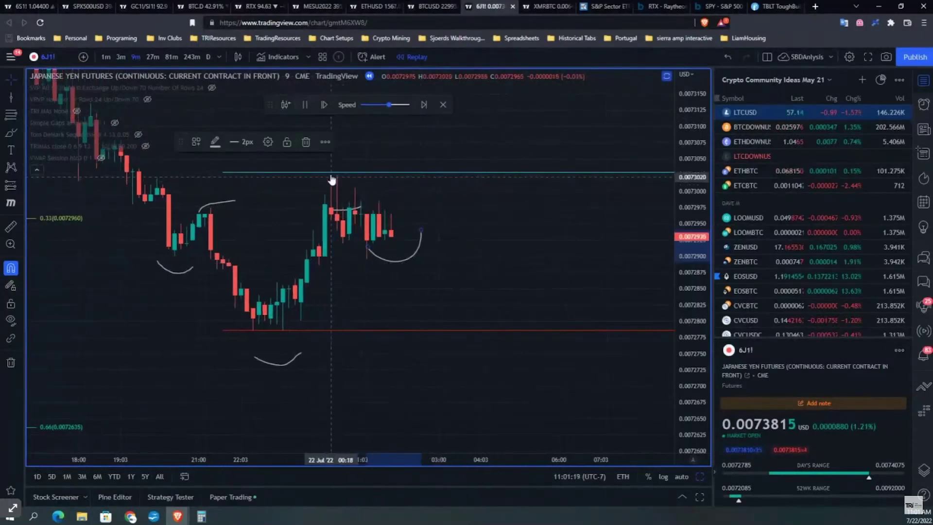
click(305, 106)
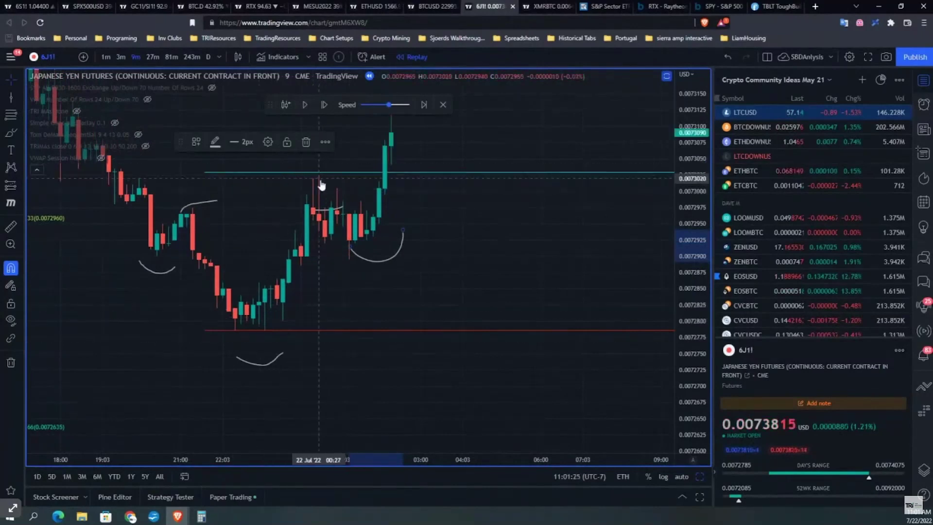
click(21, 185)
click(63, 185)
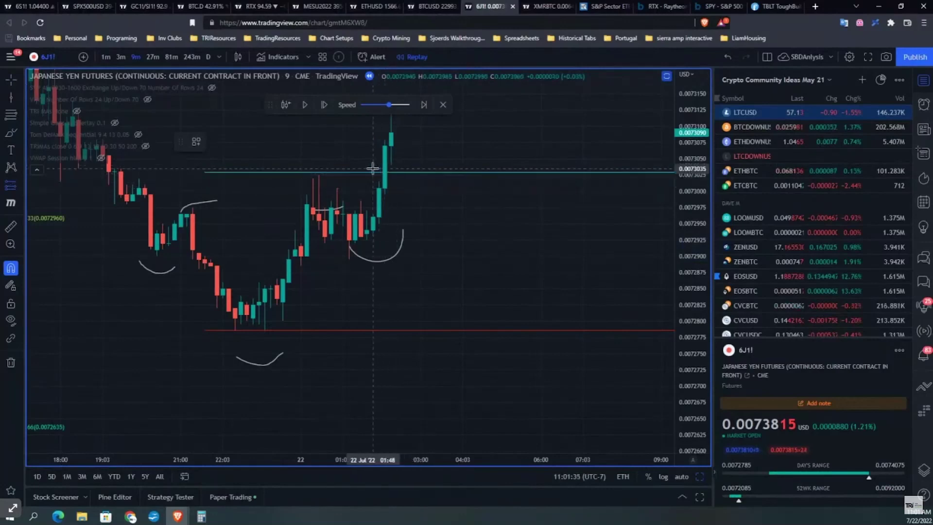
- Drop a long position at the breakout line and nudge the box into place
click(374, 170)
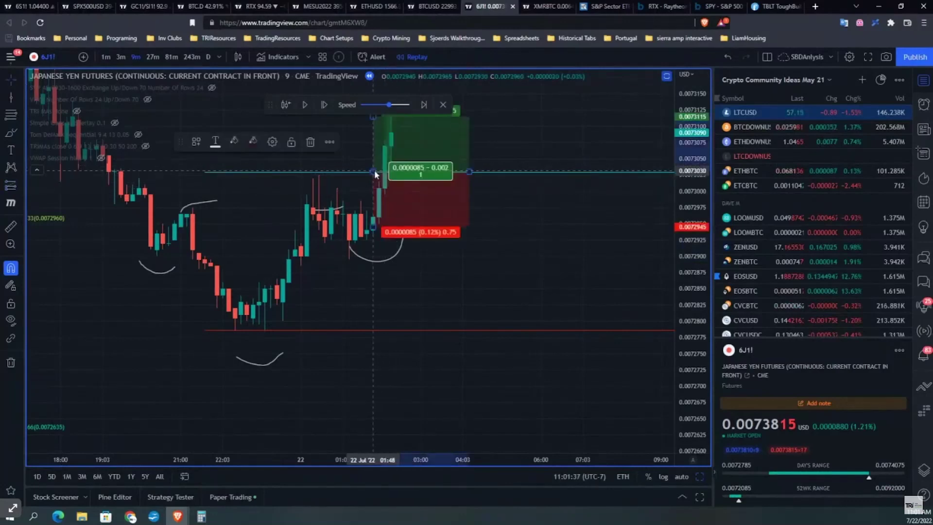
drag(391, 192, 391, 193)
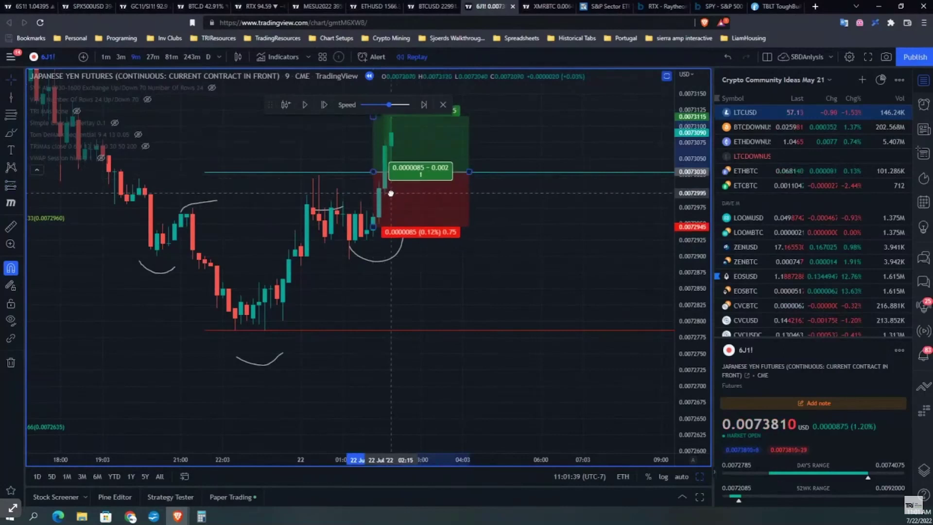
click(388, 196)
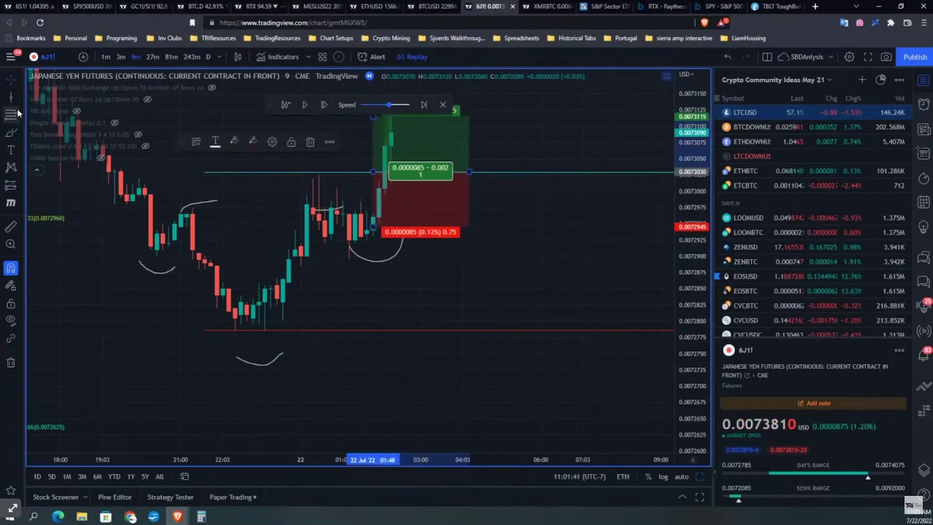
click(19, 97)
click(57, 236)
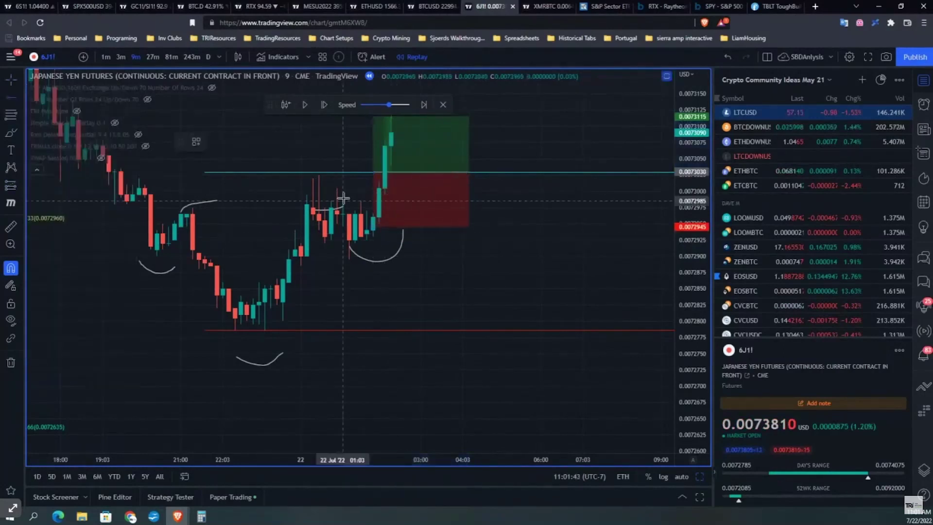
drag(423, 215, 417, 215)
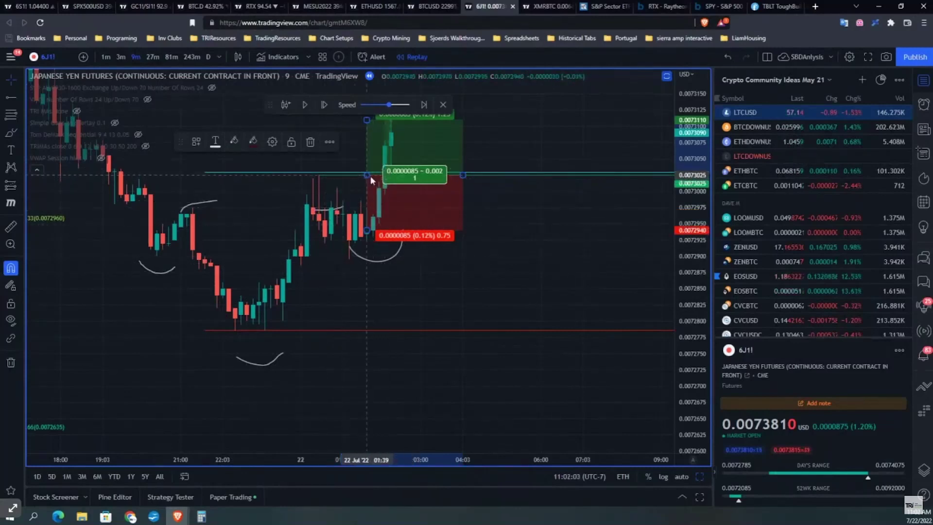
- Set the entry at 0.0073030 and pull the stop-loss down to 0.0072780 beneath the swing low
mouse_move(371, 177)
mouse_down()
mouse_move(379, 179)
mouse_move(361, 170)
mouse_up()
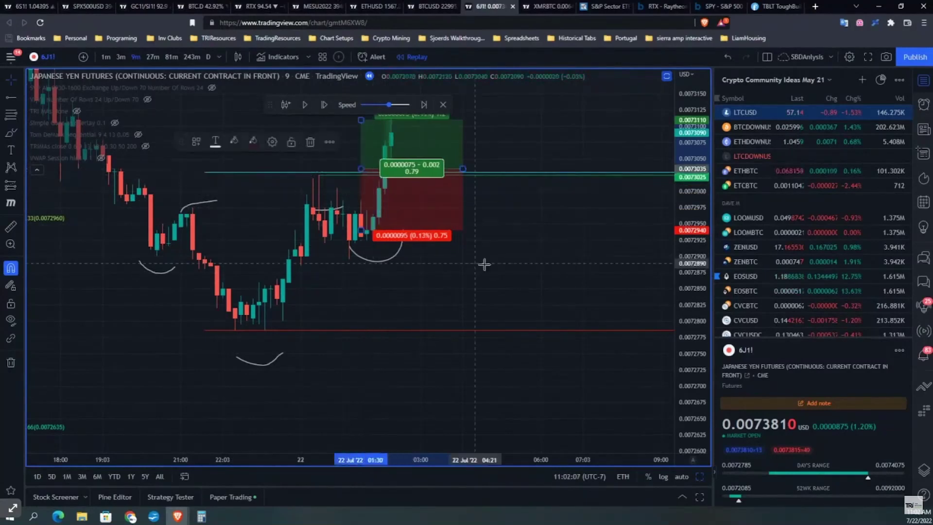
drag(437, 192, 443, 193)
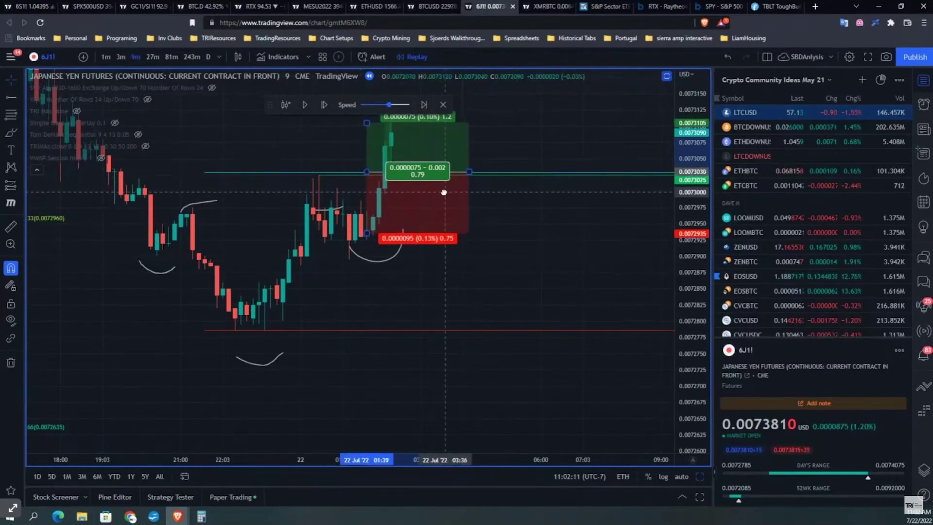
click(367, 237)
drag(366, 233, 369, 334)
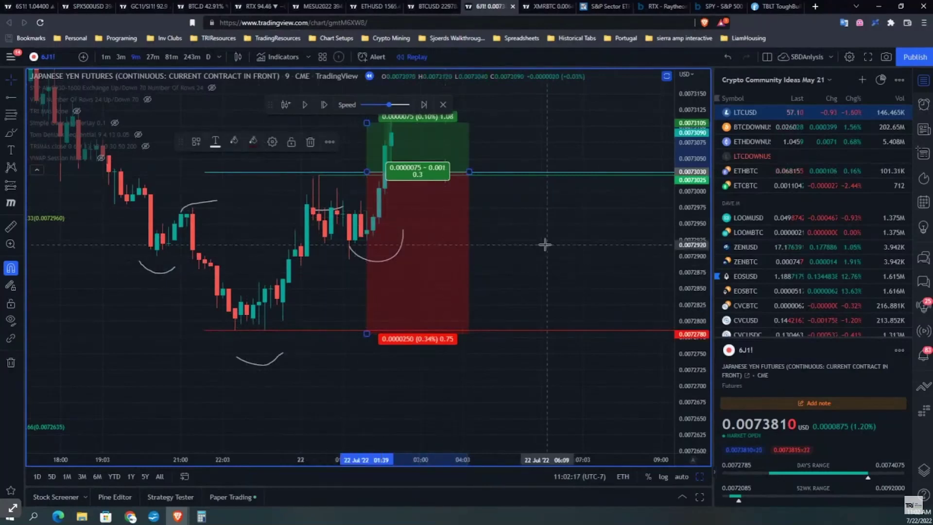
- Raise the long's target to the 0.0073760 Fibonacci level and widen the box right, giving 2.92 reward-to-risk
scroll(550, 265, down, 2)
scroll(602, 354, down, 3)
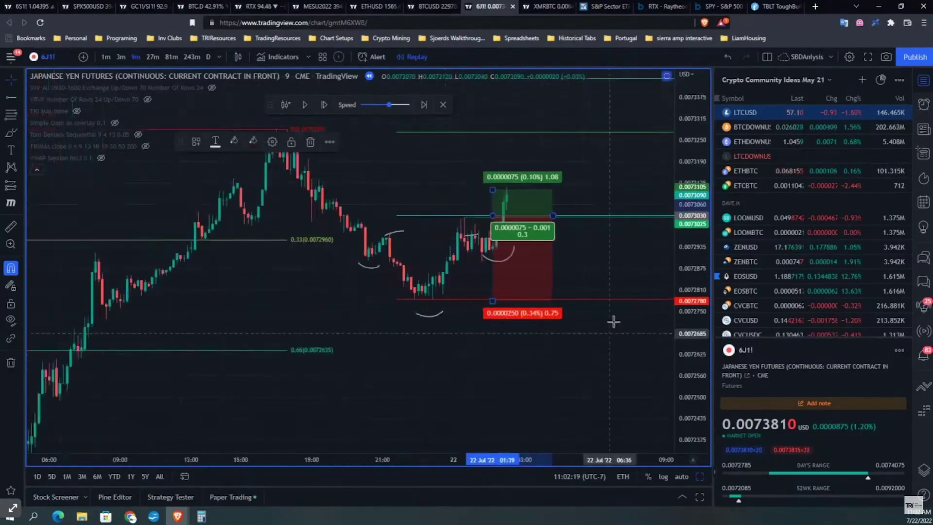
click(406, 297)
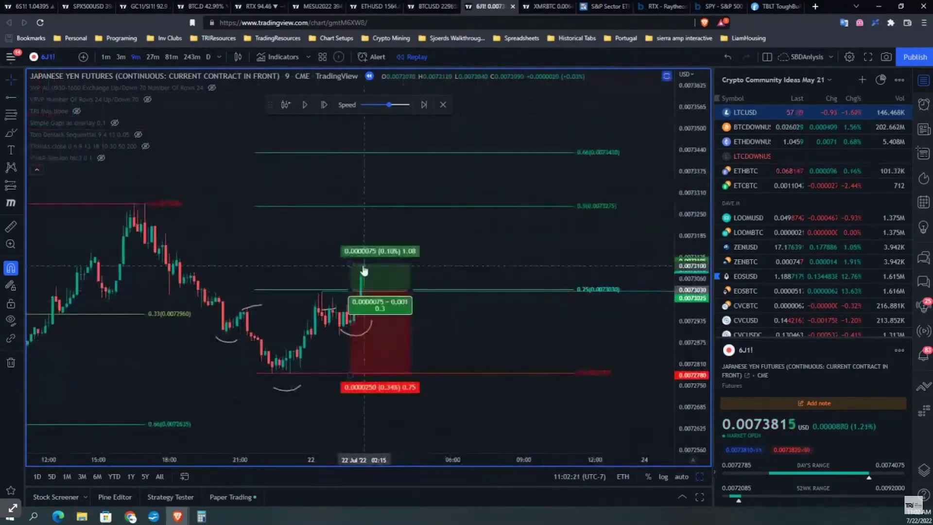
drag(350, 264, 350, 105)
drag(693, 306, 692, 350)
drag(351, 175, 350, 148)
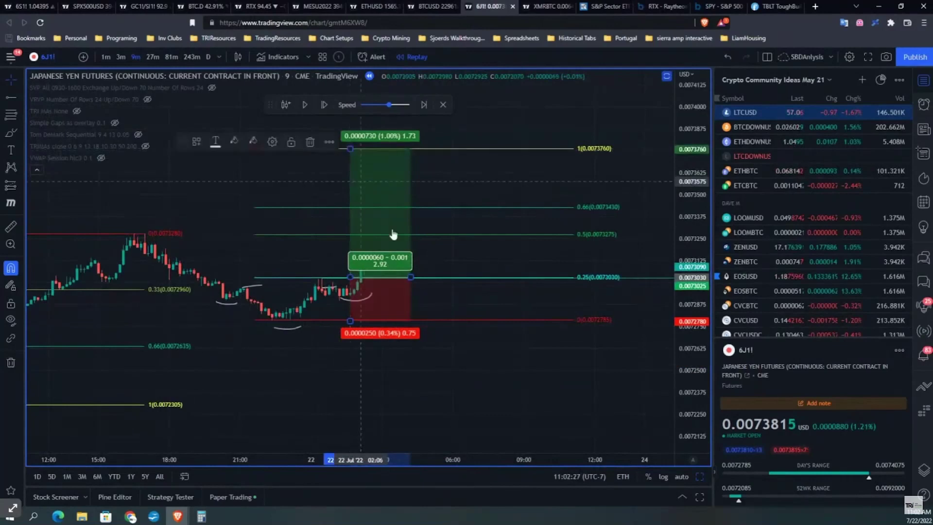
drag(412, 277, 637, 276)
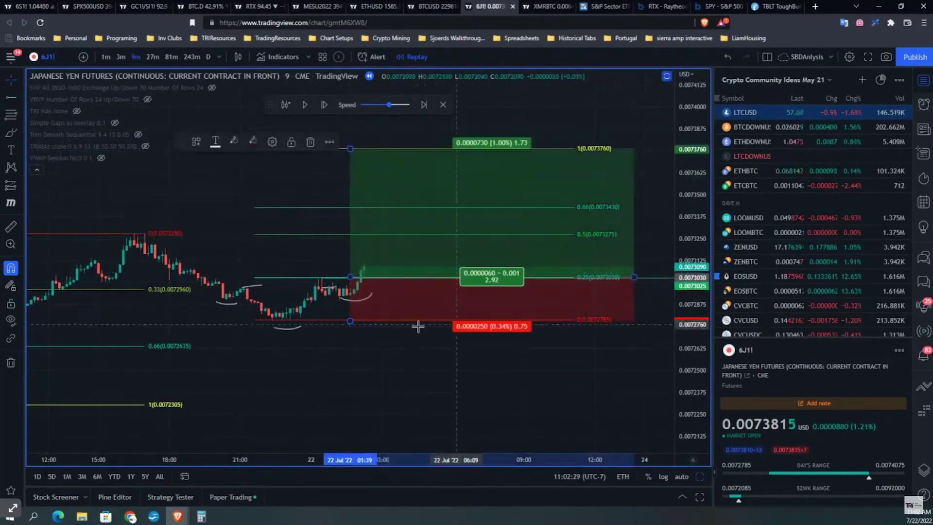
scroll(525, 398, down, 3)
drag(532, 396, 473, 396)
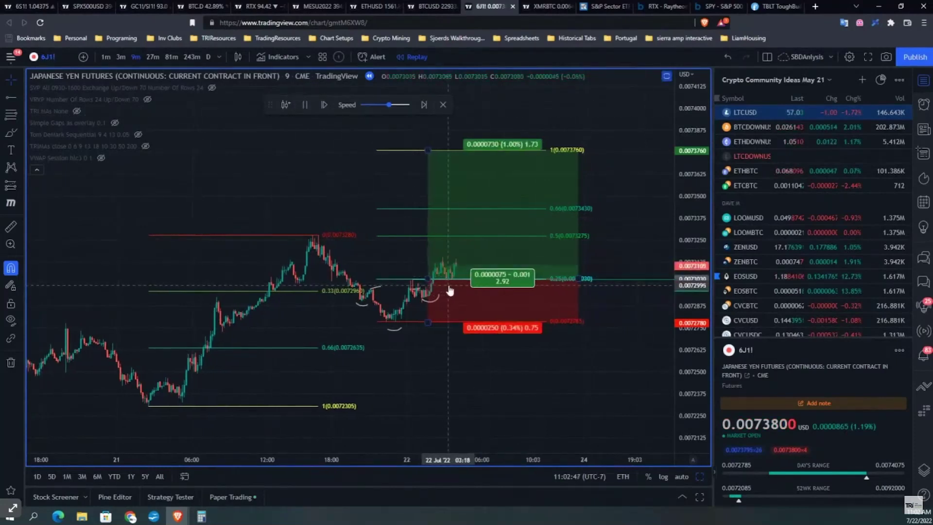
- Pause the replay and raise the long position's stop-loss to just below the entry
click(304, 108)
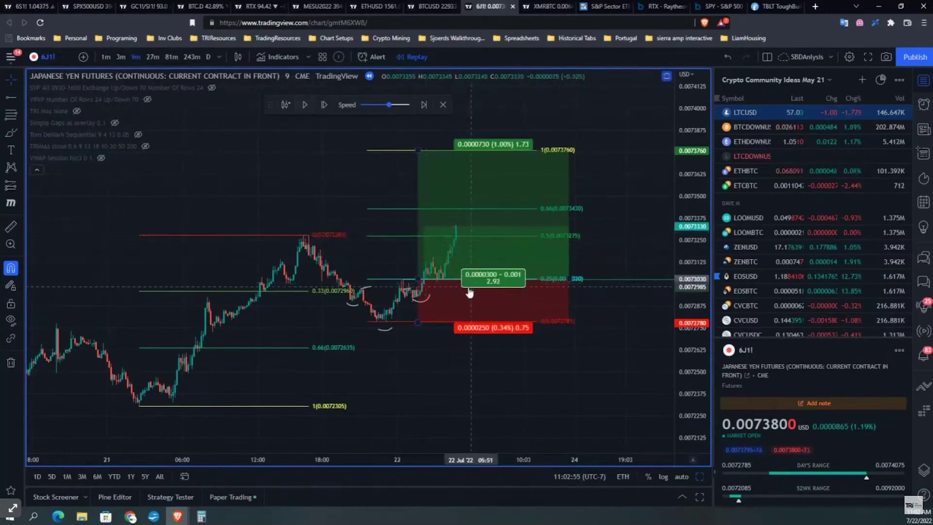
drag(418, 321, 421, 280)
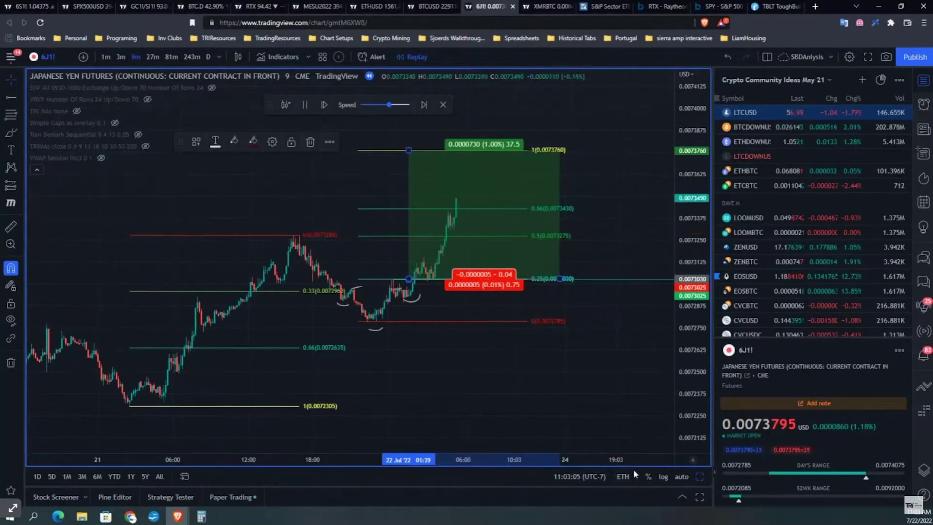
click(305, 105)
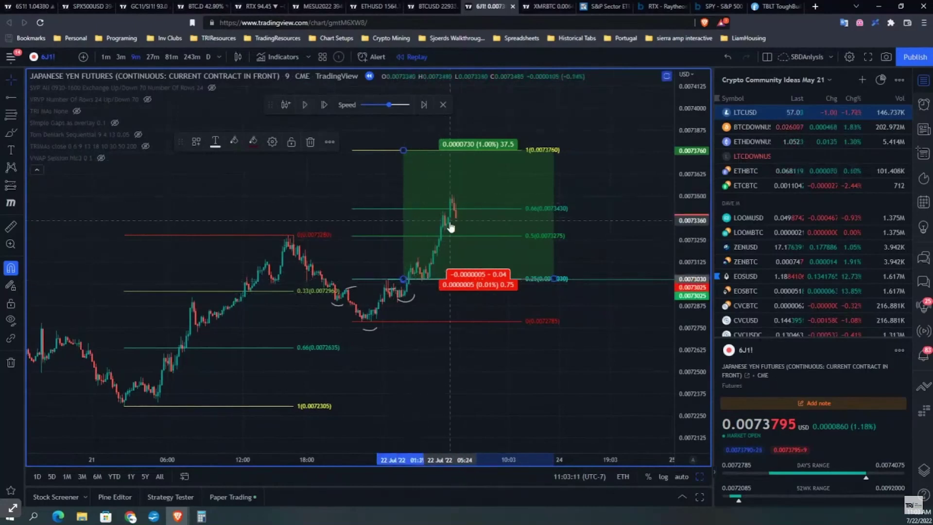
scroll(486, 394, up, 2)
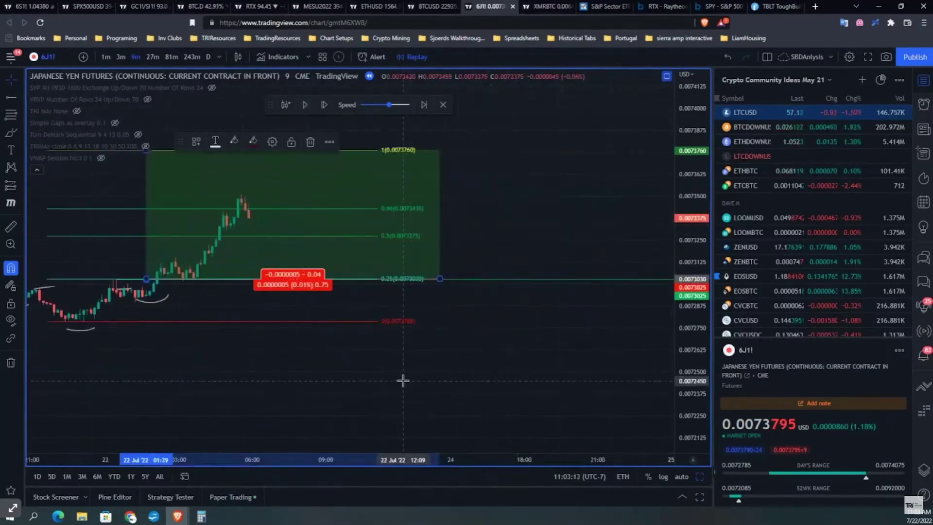
- Widen the time axis and stretch the price scale to enlarge the trade area
mouse_move(403, 380)
mouse_down()
mouse_move(292, 364)
mouse_move(574, 373)
mouse_up()
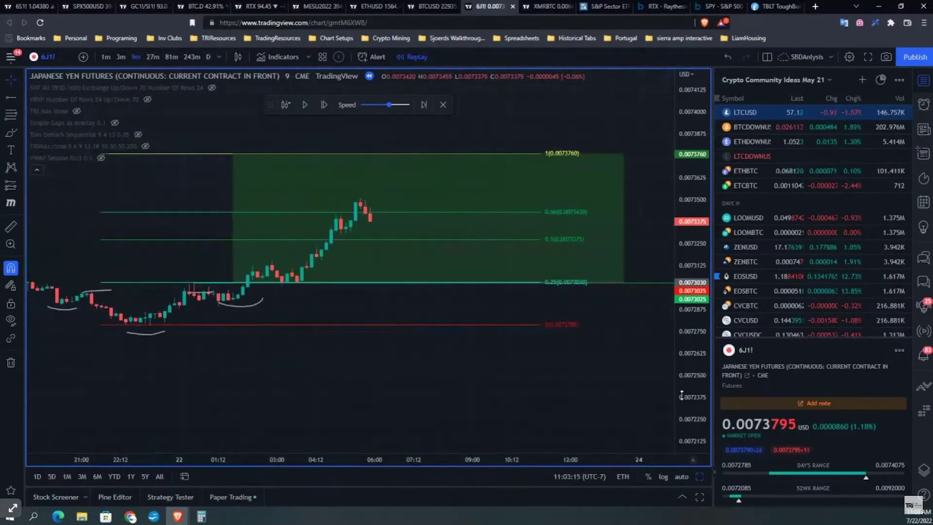
drag(682, 394, 682, 355)
drag(622, 327, 618, 366)
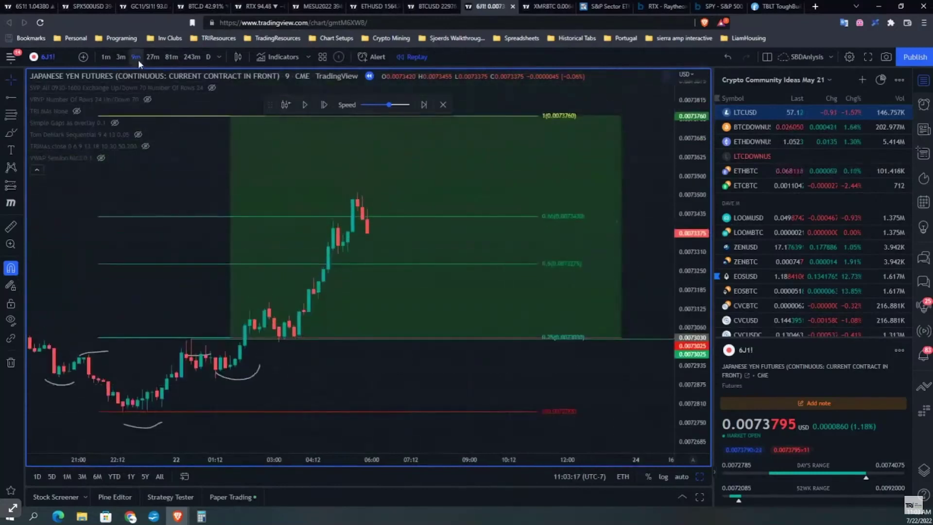
click(380, 263)
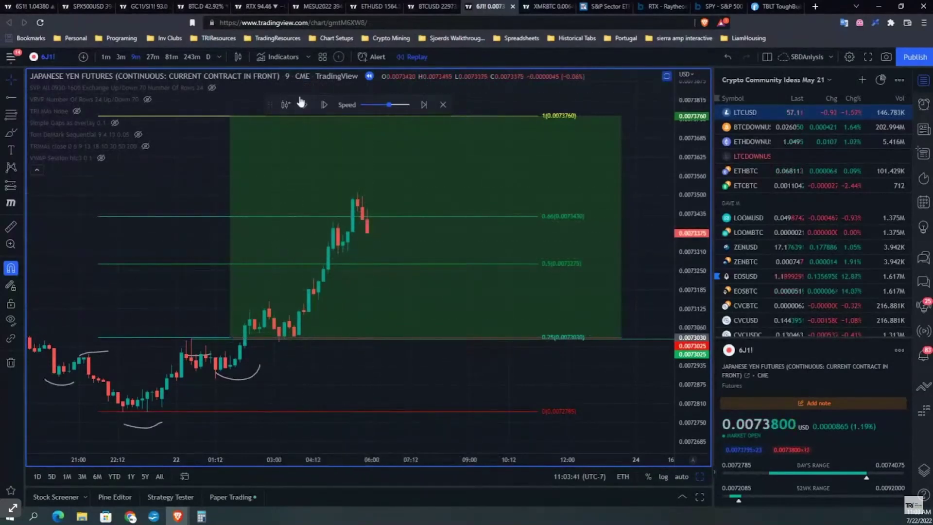
- Run the replay, then pause and step one bar until price spikes past 0.0073760
click(305, 108)
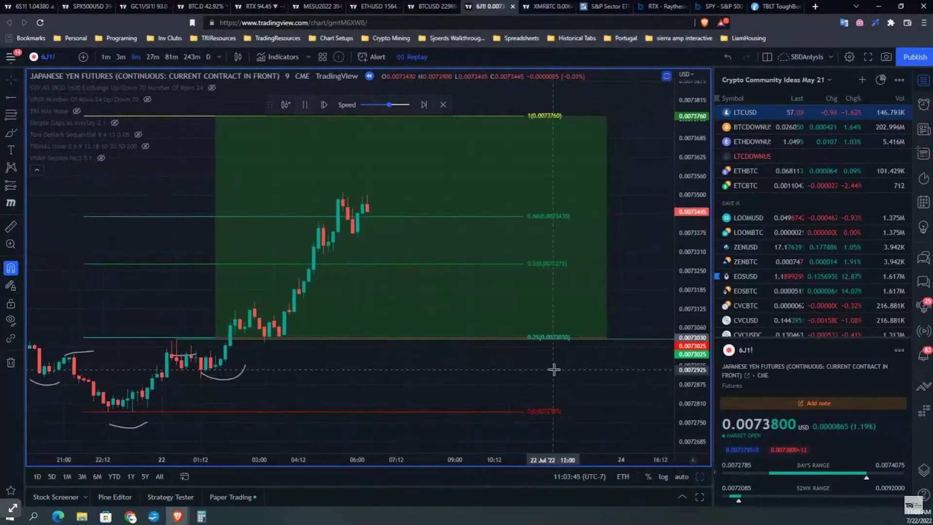
click(520, 335)
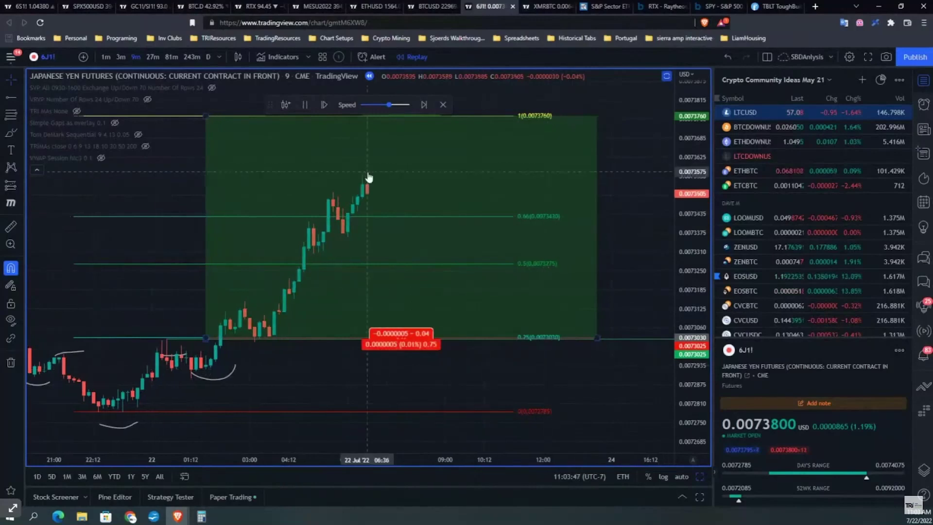
click(307, 104)
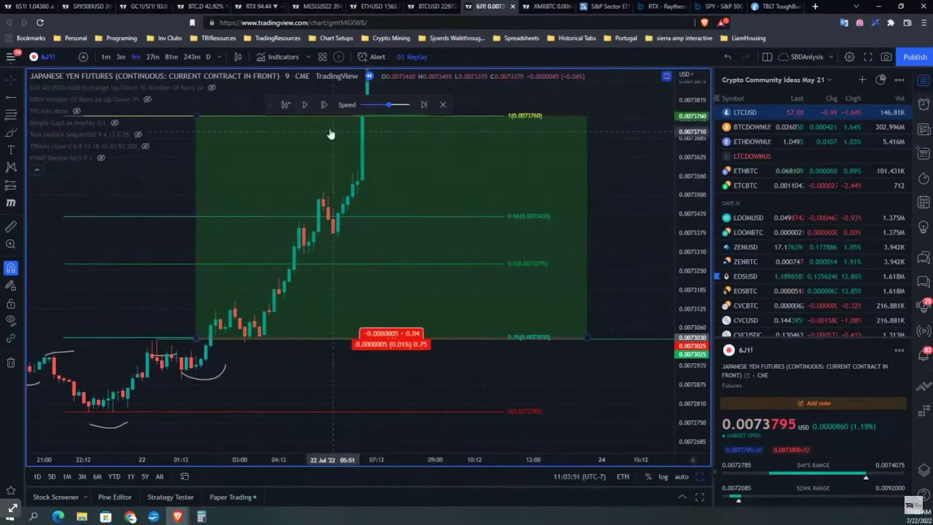
key(shift+Right)
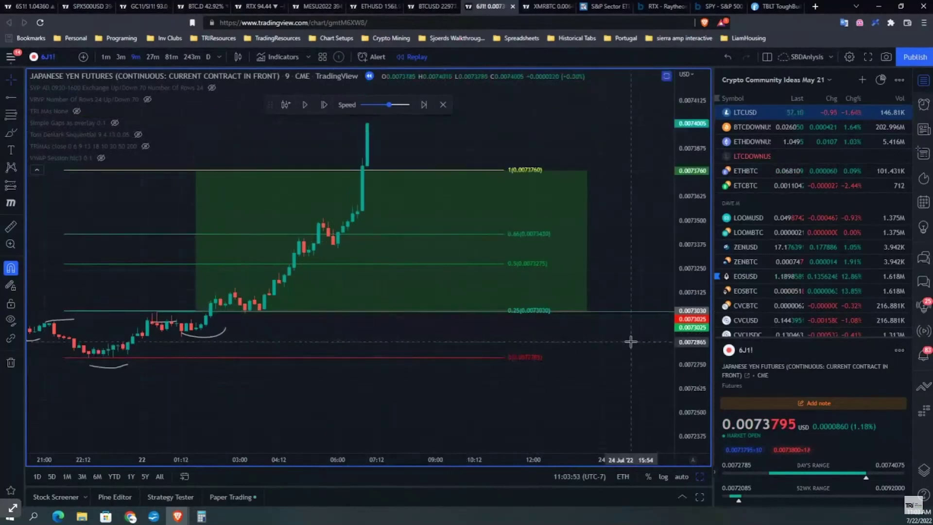
scroll(642, 359, down, 2)
scroll(632, 356, down, 2)
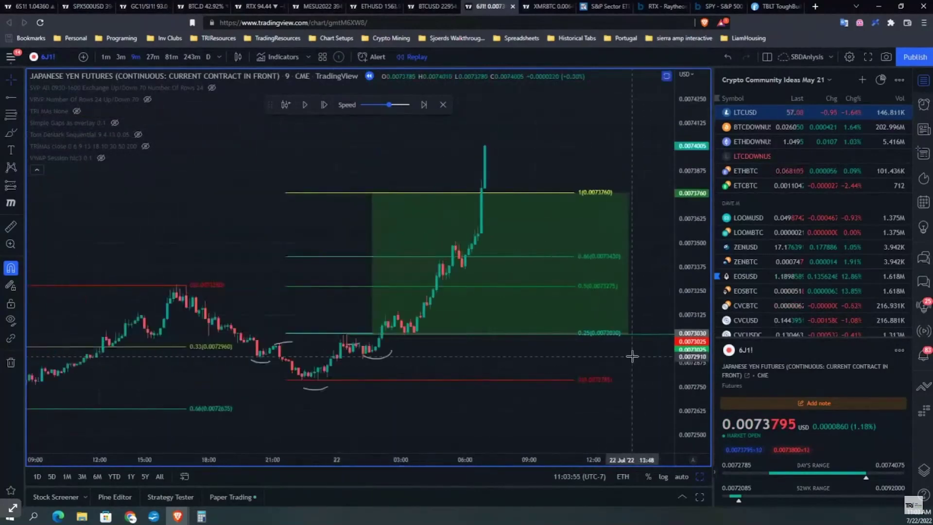
scroll(632, 356, up, 2)
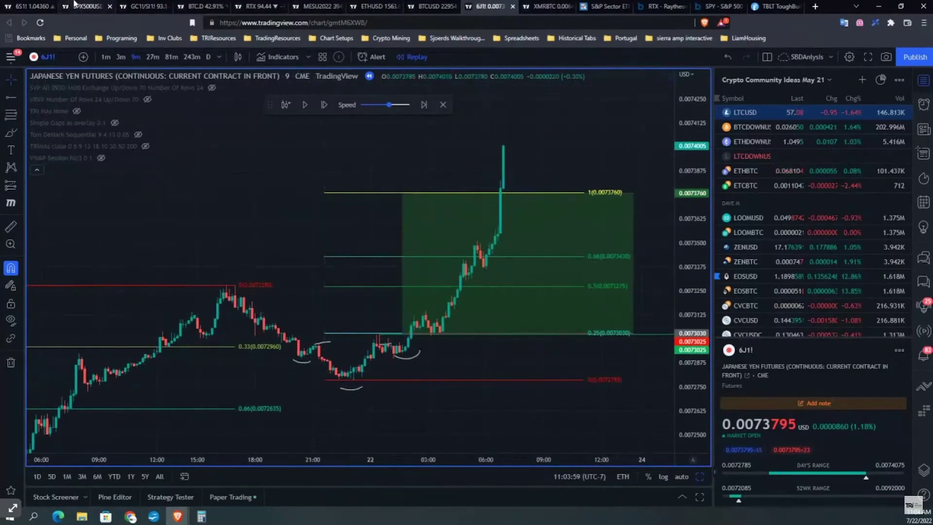
click(178, 516)
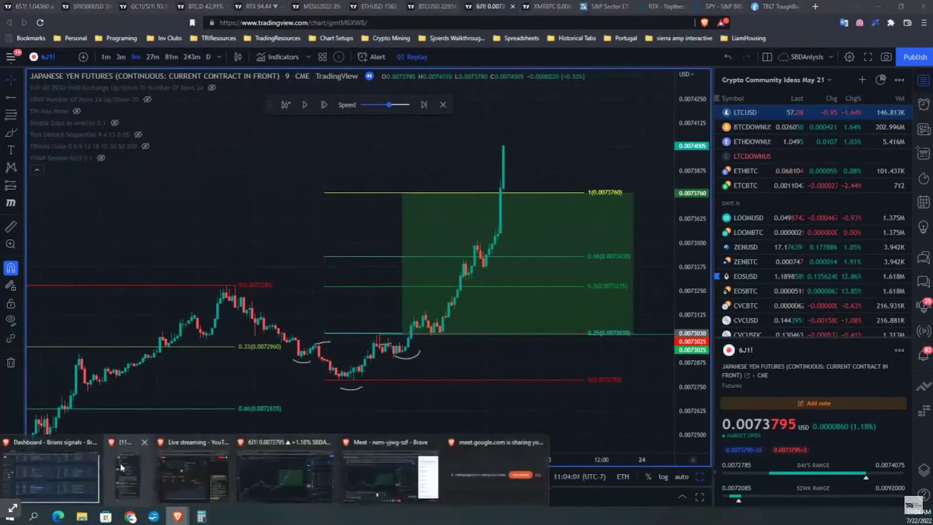
- Switch to The Rational Investor signals dashboard window listing the Japanese Yen Trust FXY
click(57, 473)
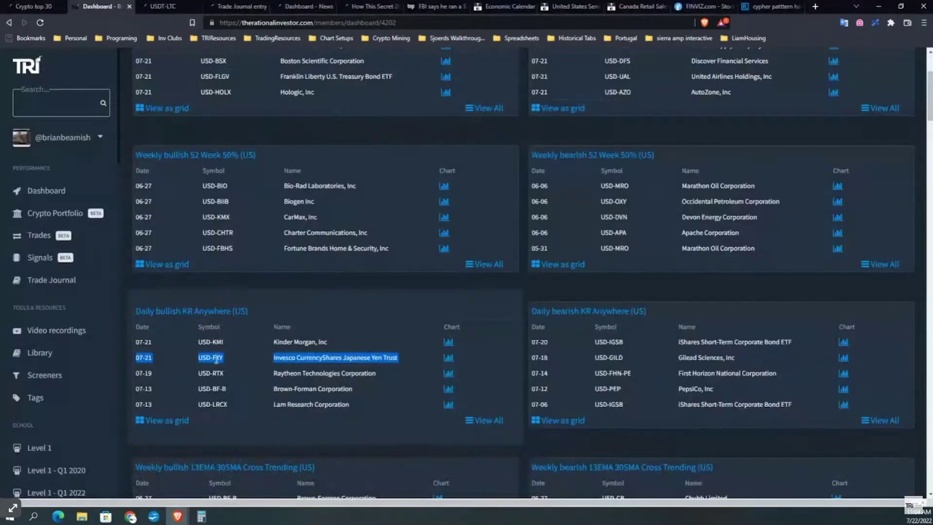